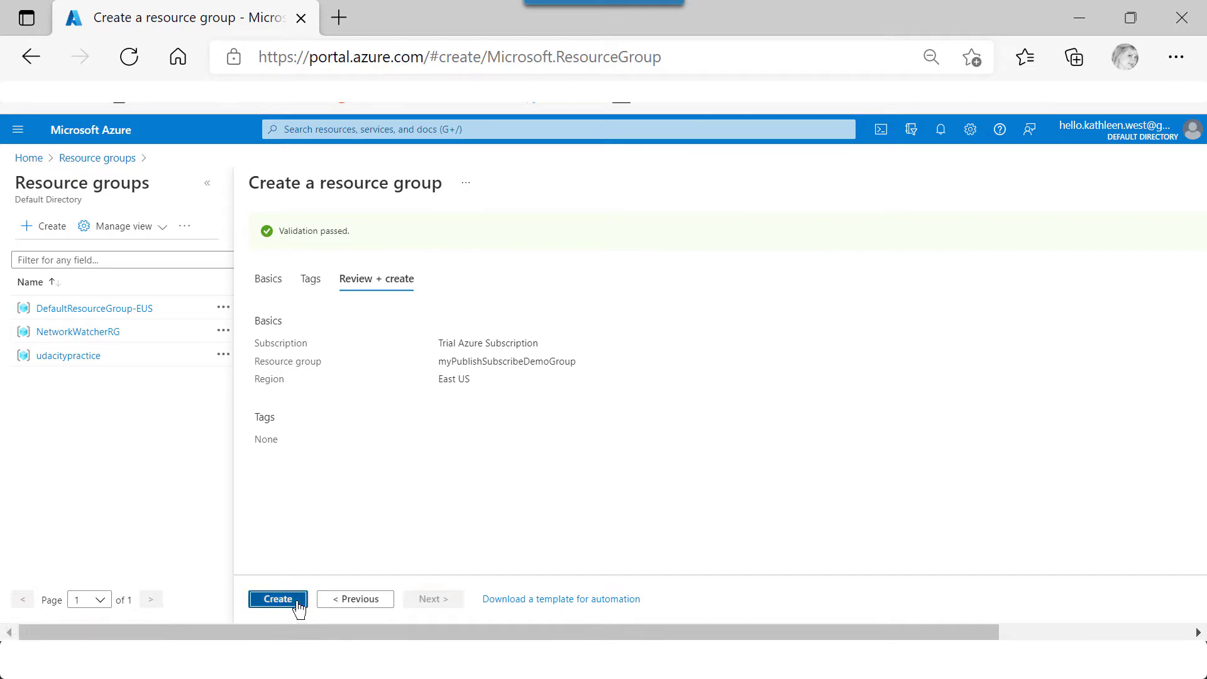
- Create the resource group myPublishSubscribeDemoGroup in East US and start a new Function App in it from the Marketplace
left_click(297, 602)
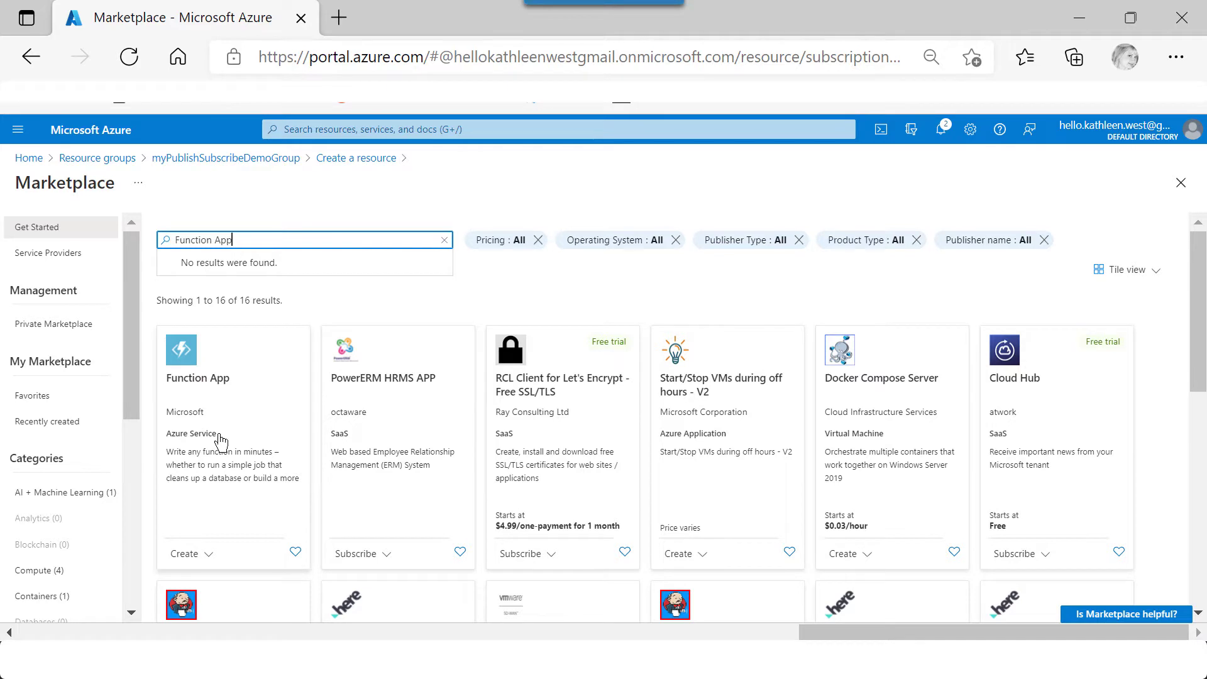
left_click(226, 437)
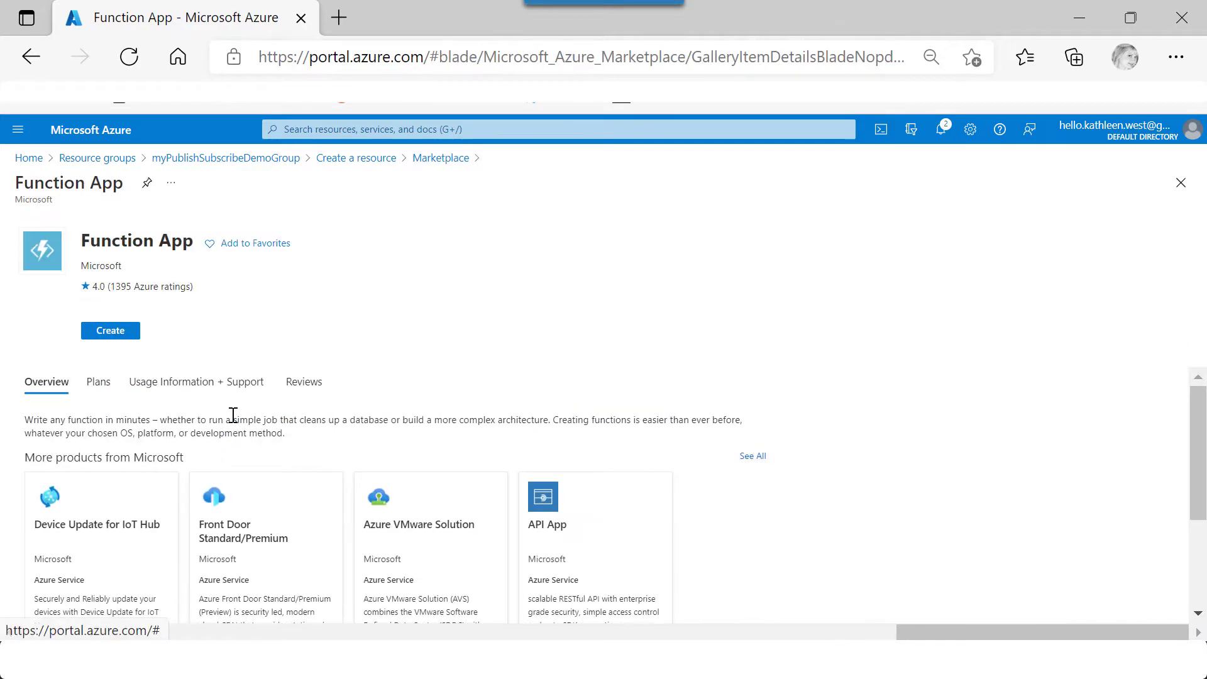
left_click(122, 340)
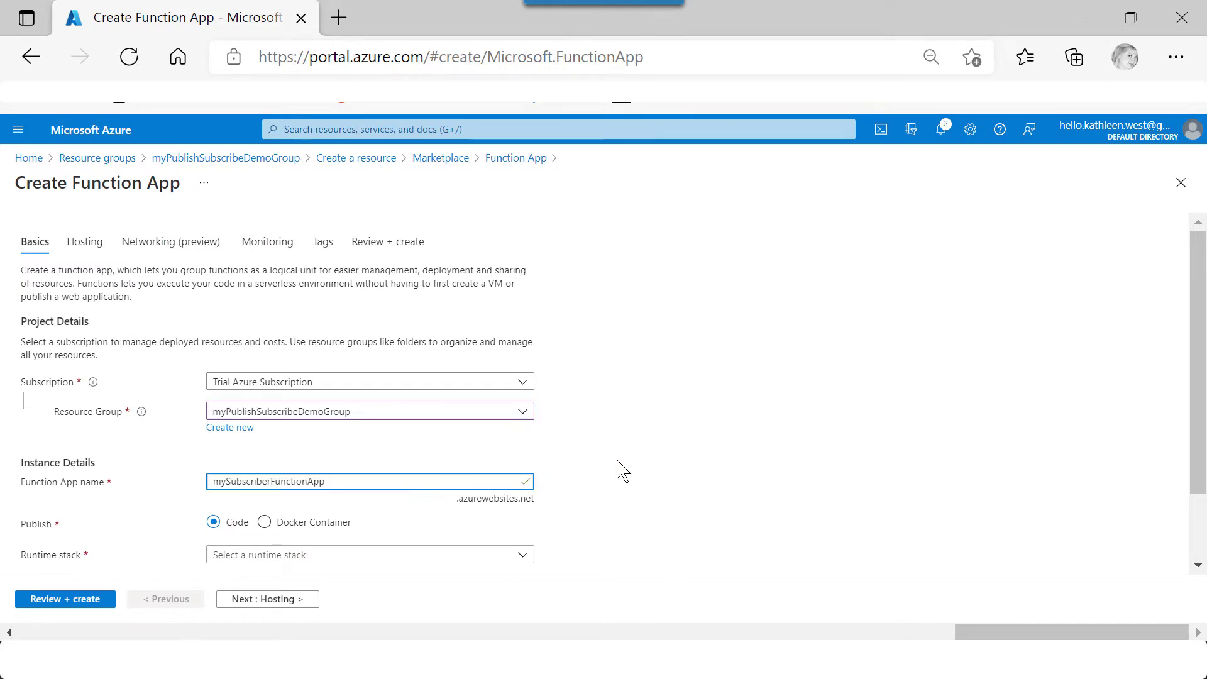
- Name the function app mySubscriberFunctionApp, with Python 3.9 as the runtime stack and East US as the region
scroll(584, 490, "down", 1)
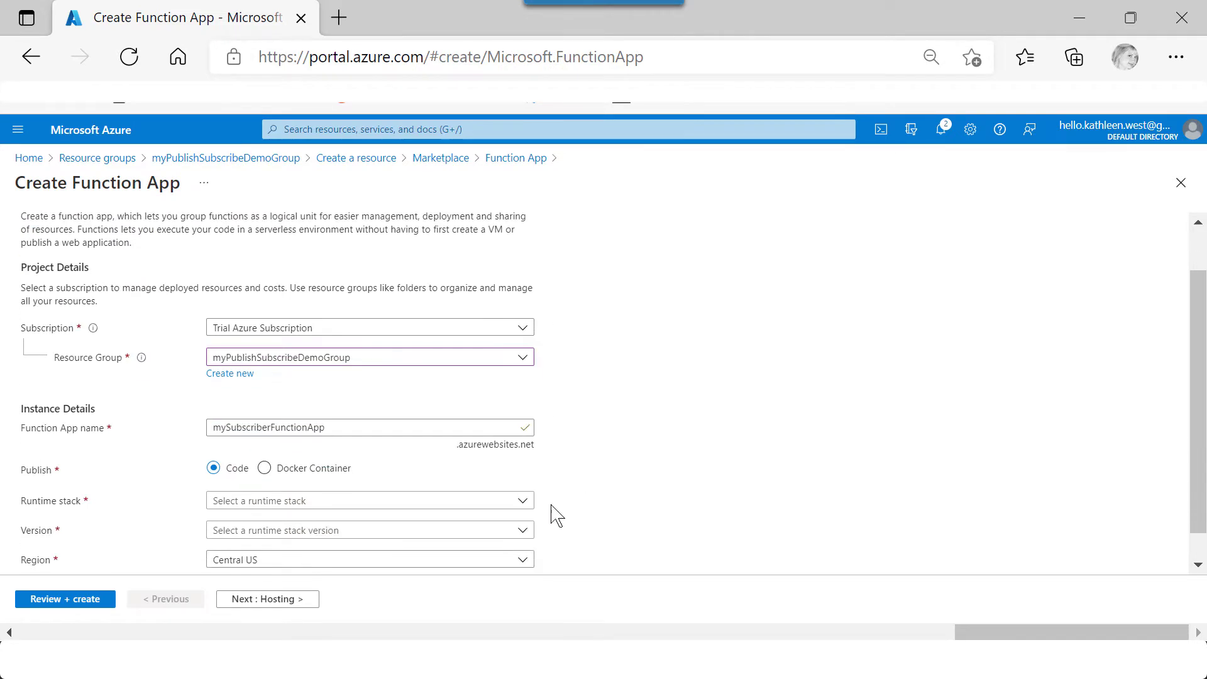
left_click(520, 500)
left_click(219, 384)
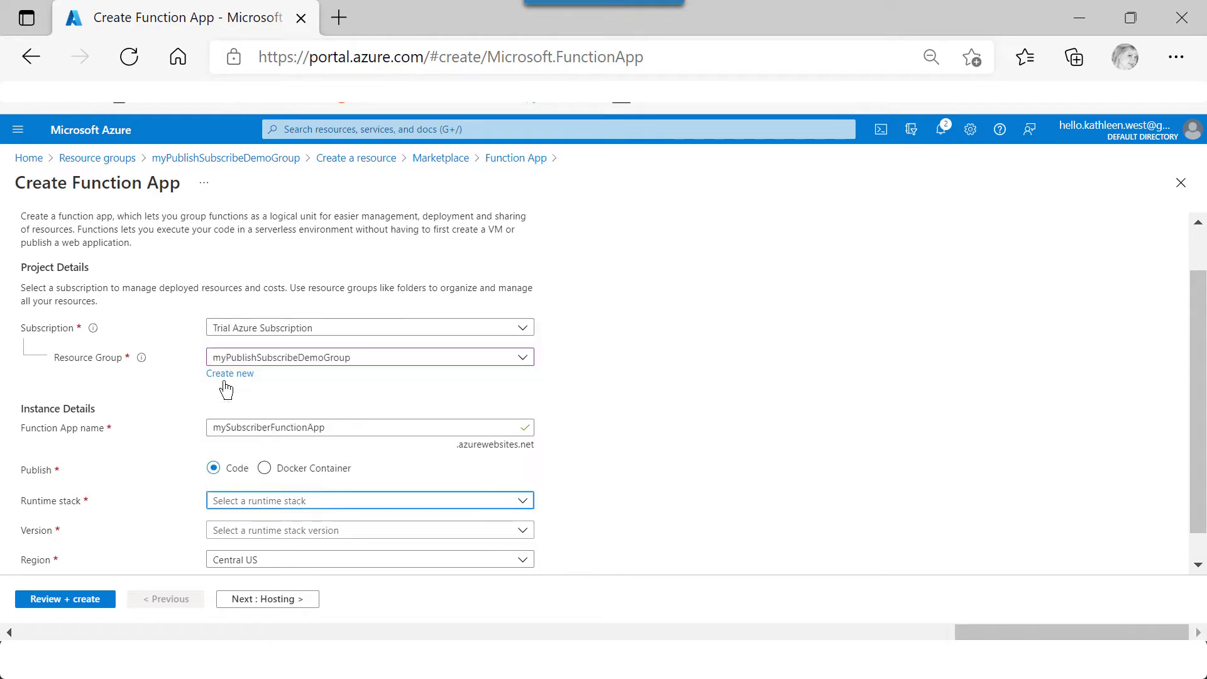
scroll(606, 445, "down", 1)
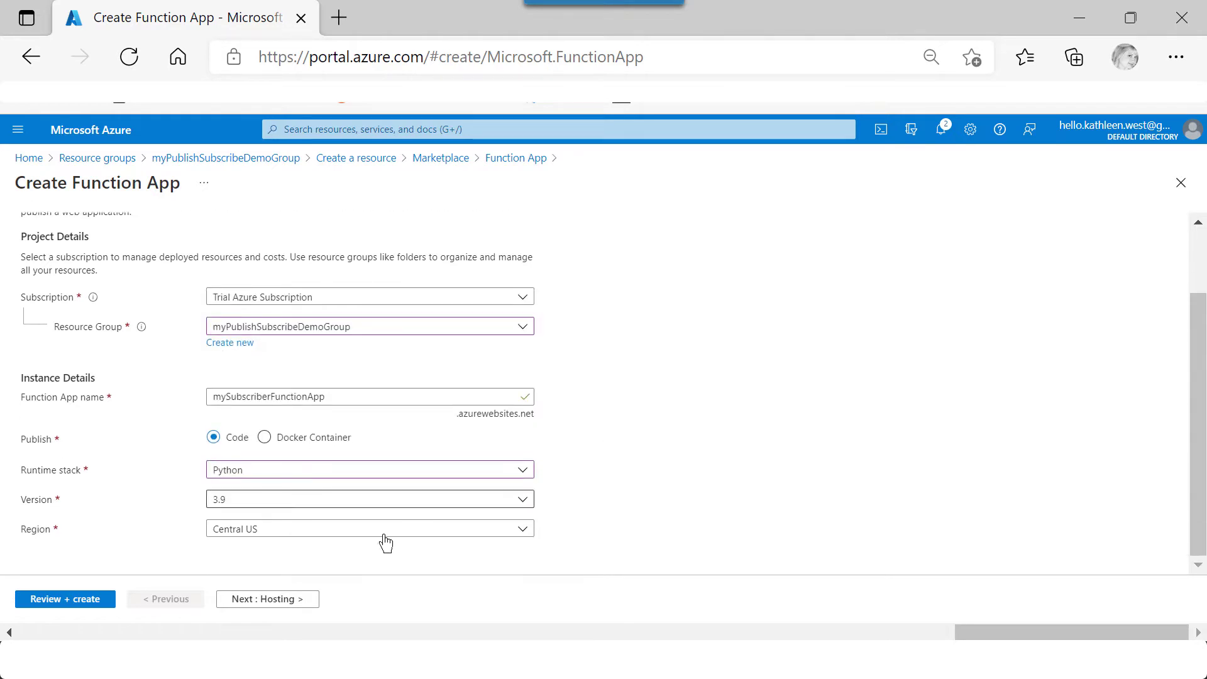
left_click(330, 530)
left_click(254, 424)
left_click(283, 599)
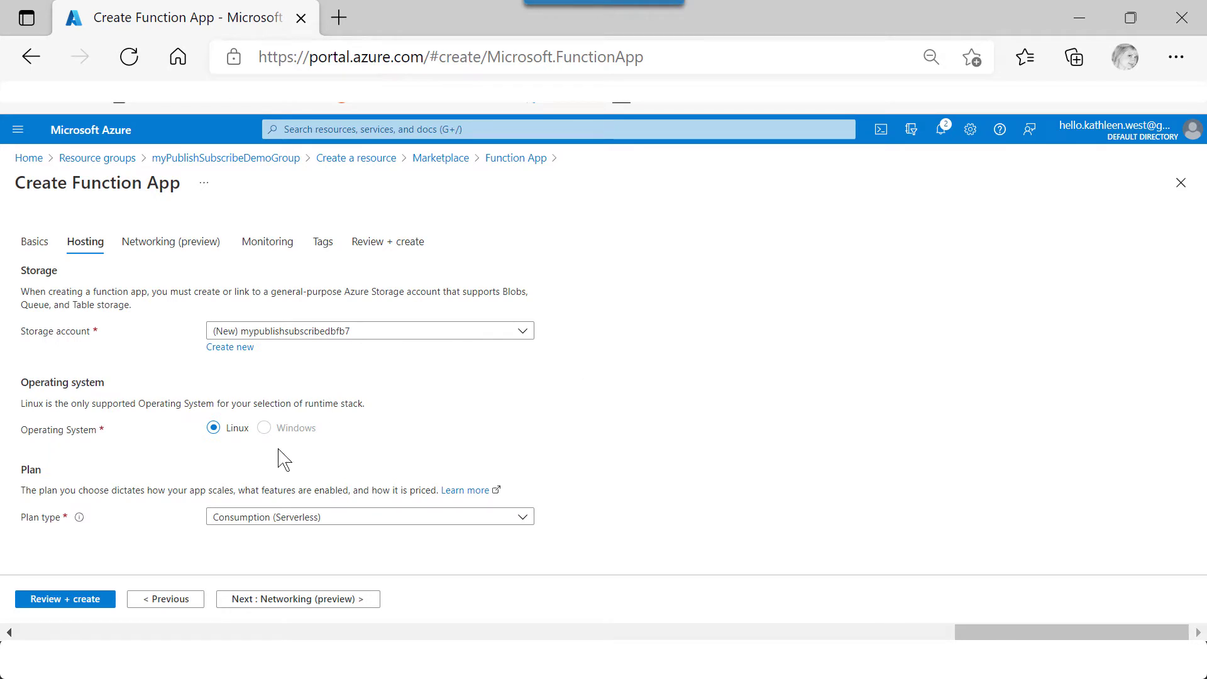
- Keep the default hosting, networking, monitoring and tag settings, and create the function app
left_click(171, 241)
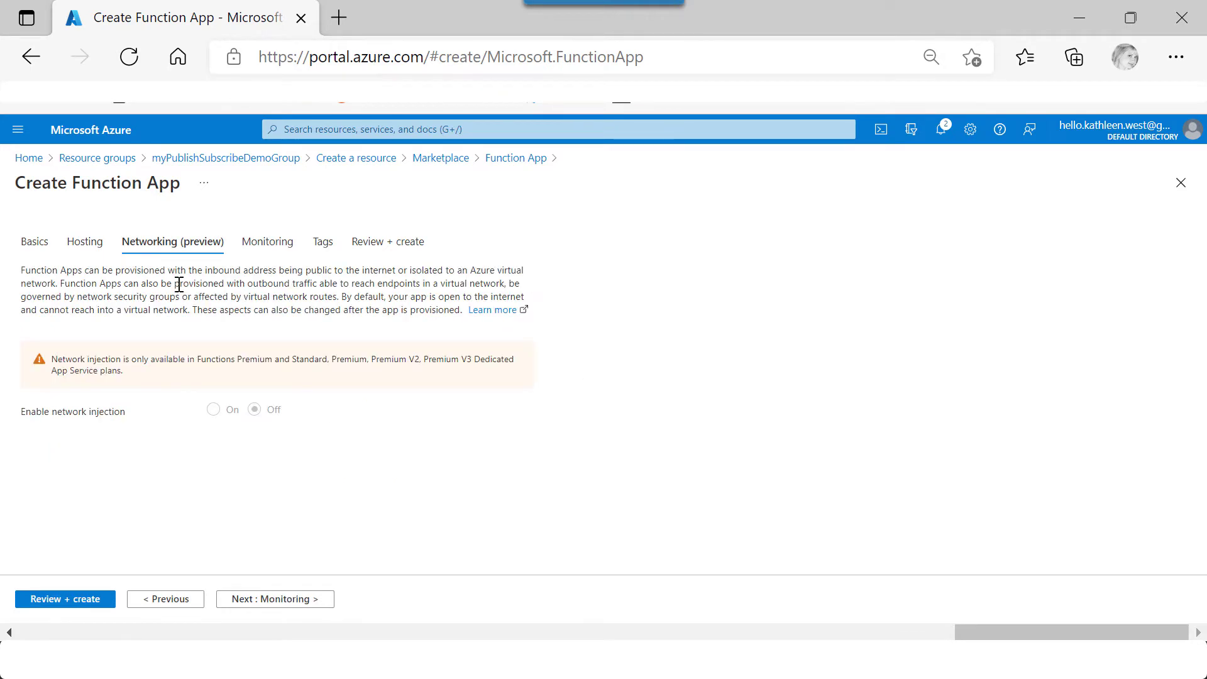
left_click(284, 600)
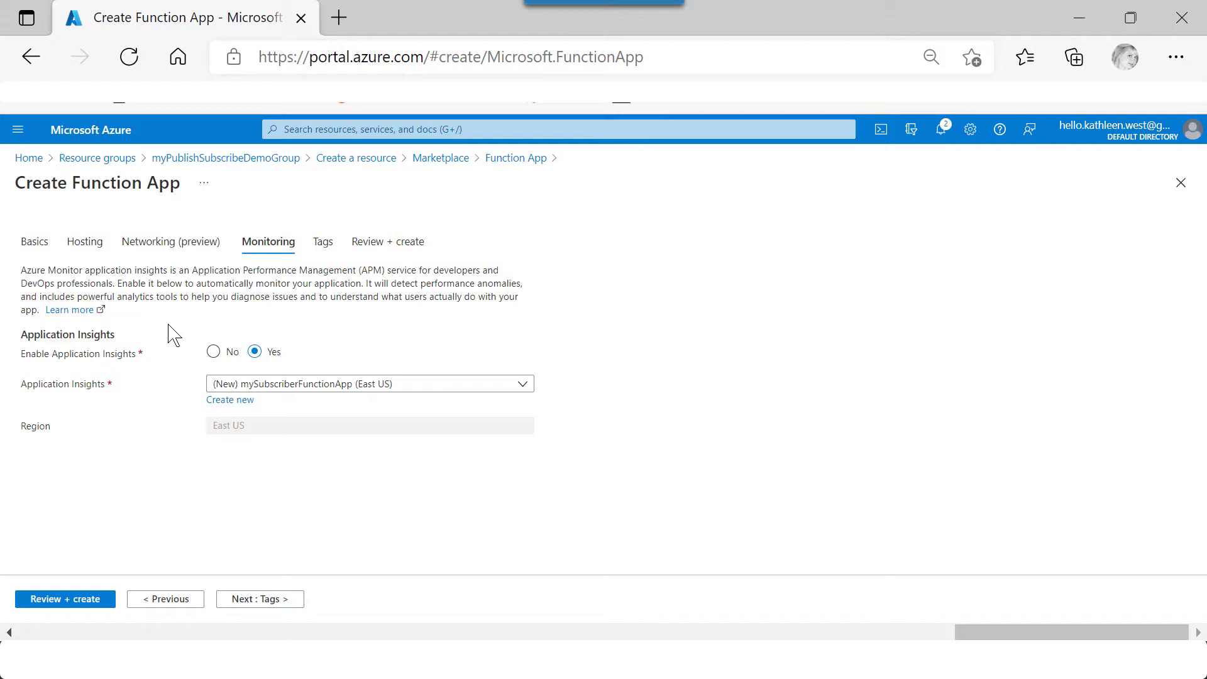
left_click(255, 601)
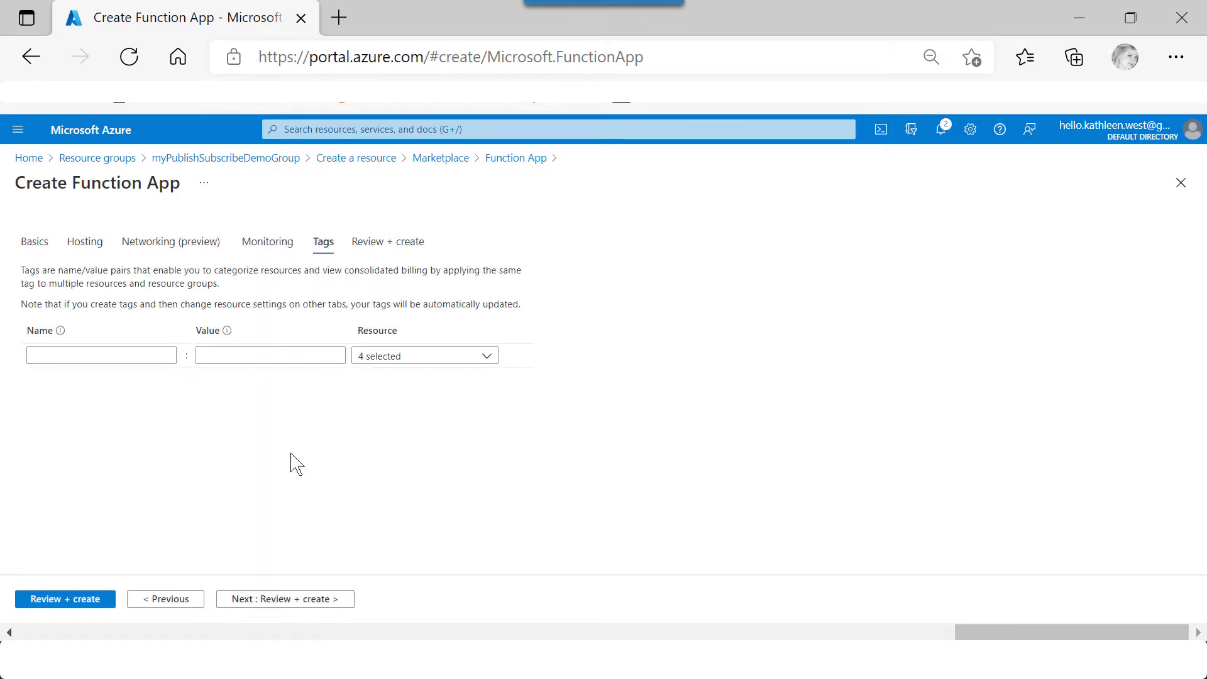
left_click(290, 601)
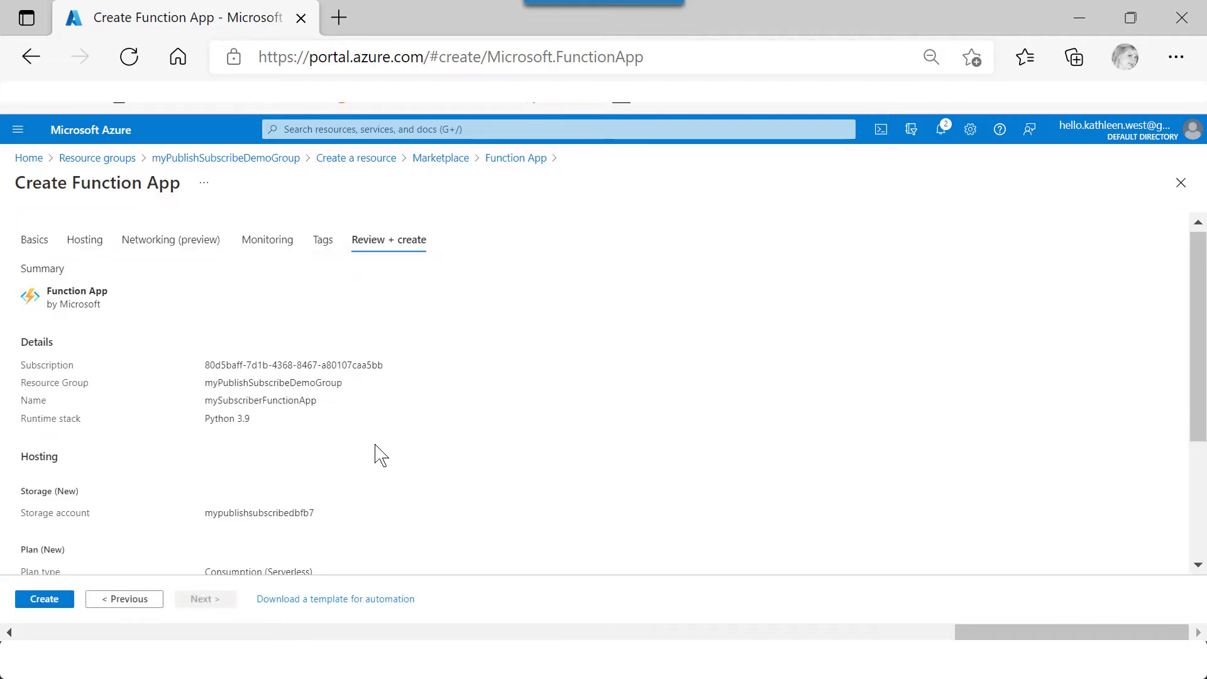
scroll(379, 456, "down", 3)
left_click(45, 599)
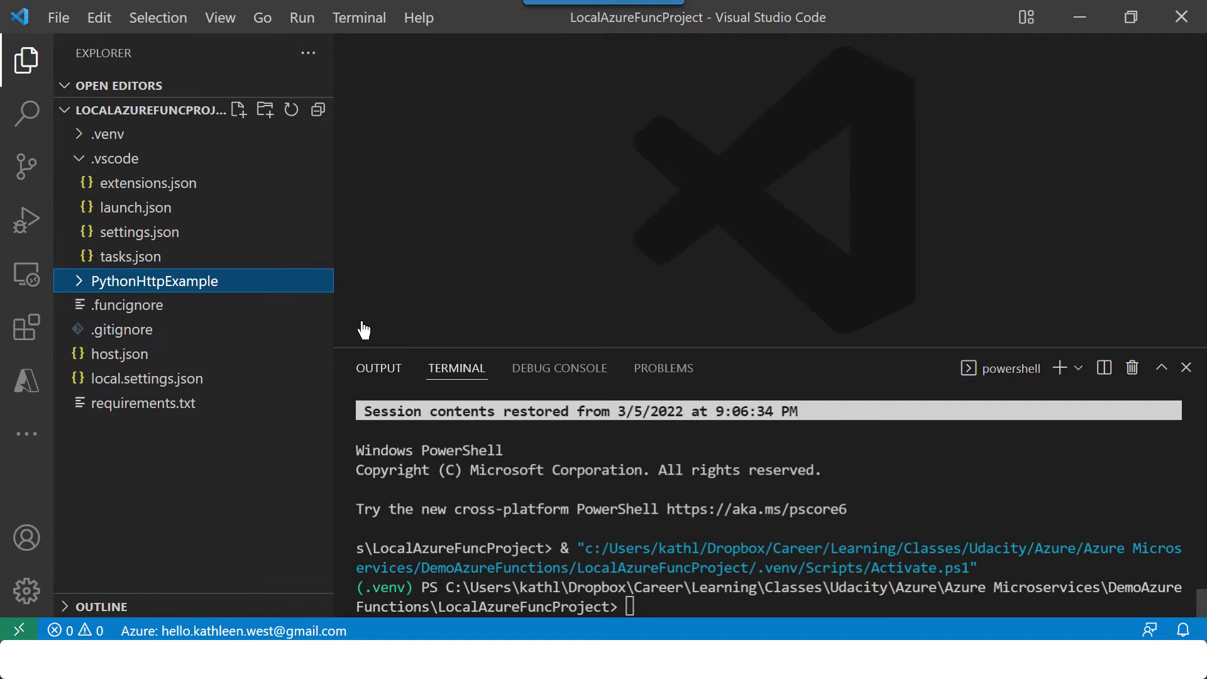
- In Visual Studio Code, add an Azure Event Grid trigger function named myEventGridSubscribedFunctionDemo to the local Azure Functions project
left_click(27, 381)
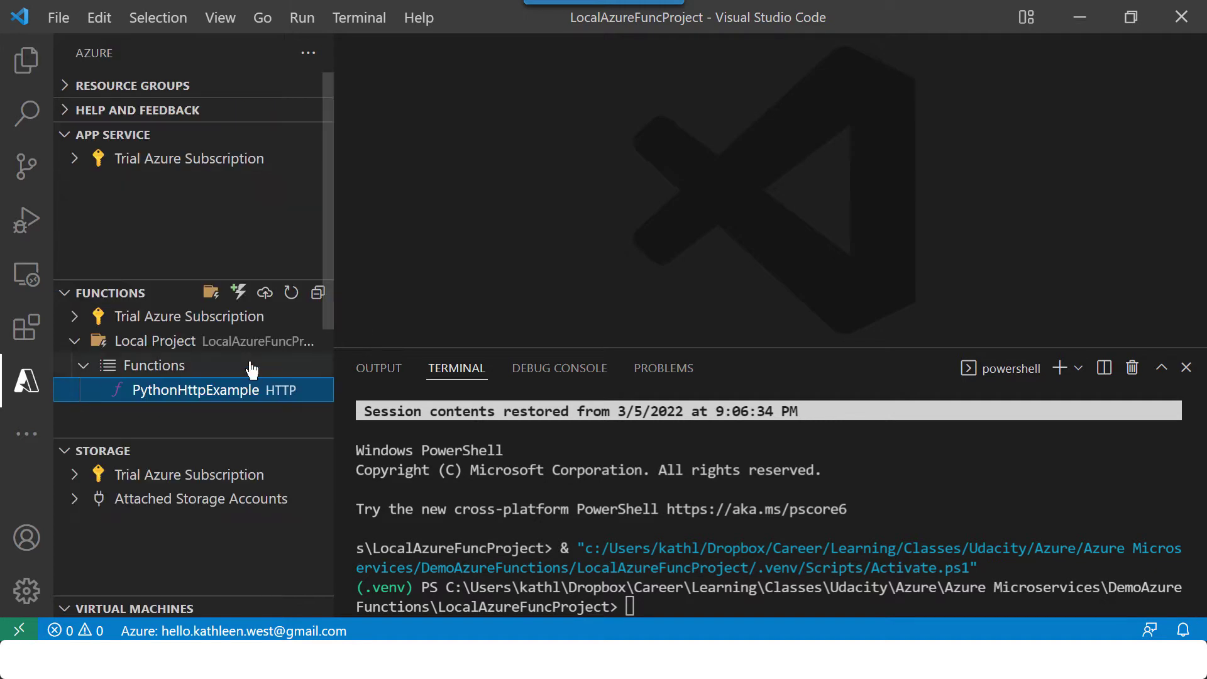
left_click(167, 342)
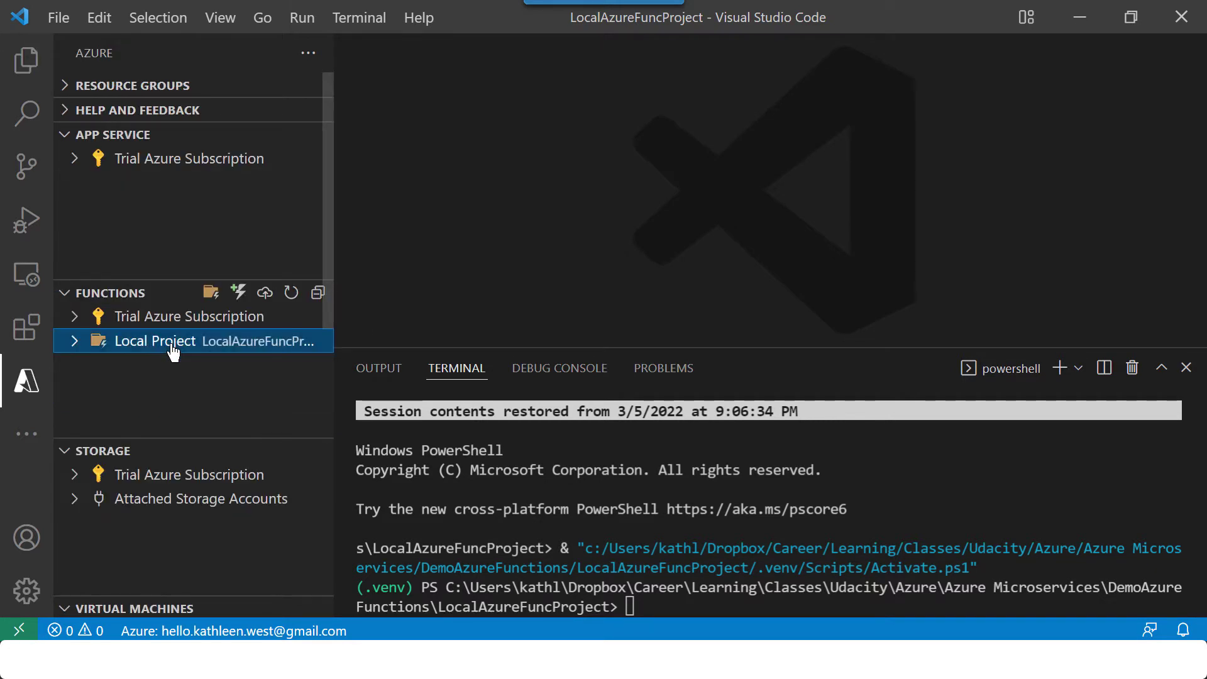
left_click(239, 293)
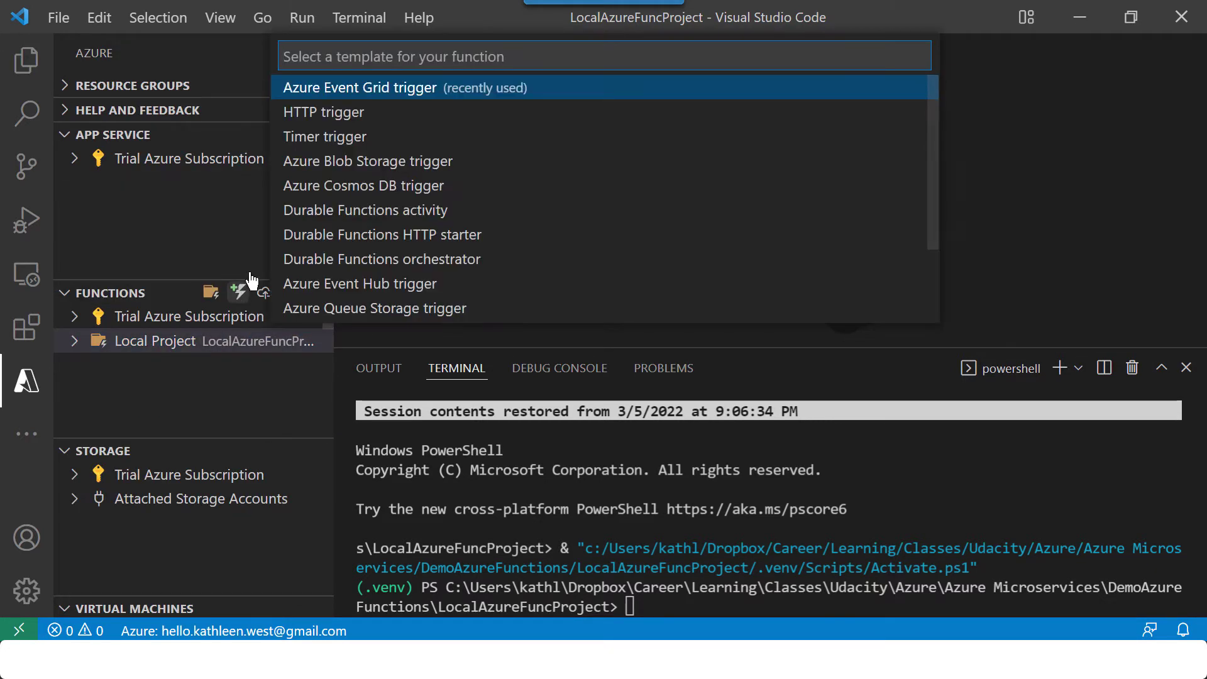
left_click(364, 90)
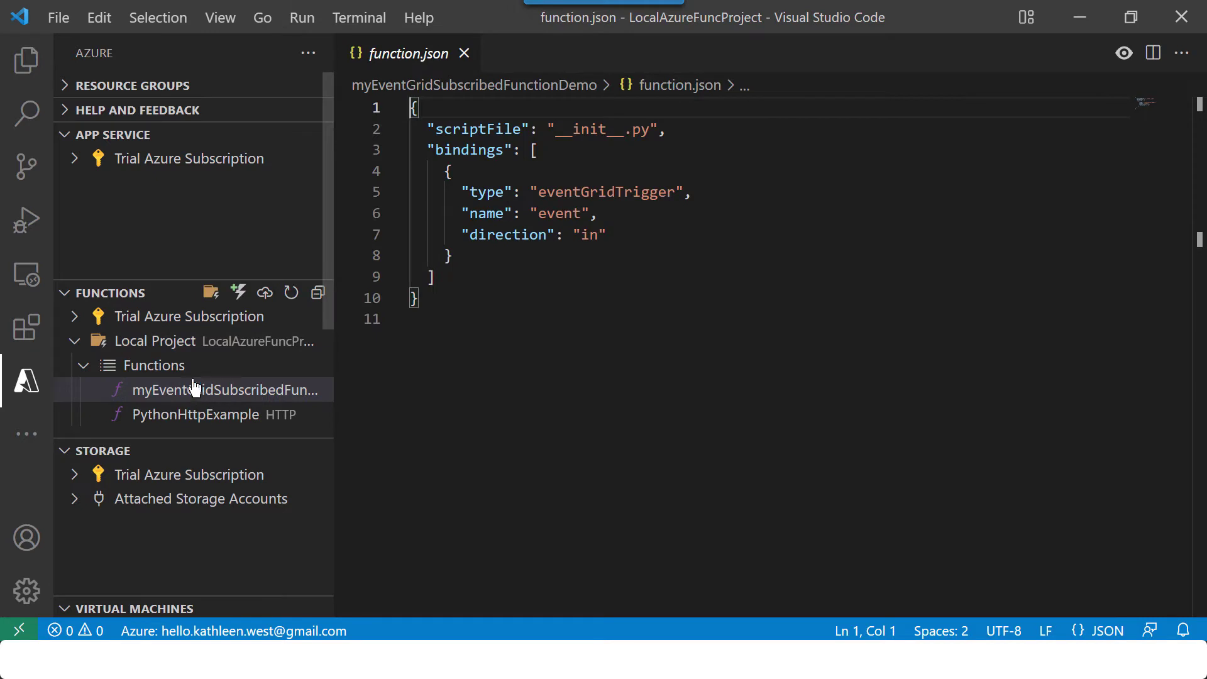
- Examine the __init__.py and function.json files of the new Event Grid function, and collapse its folder
left_click(26, 63)
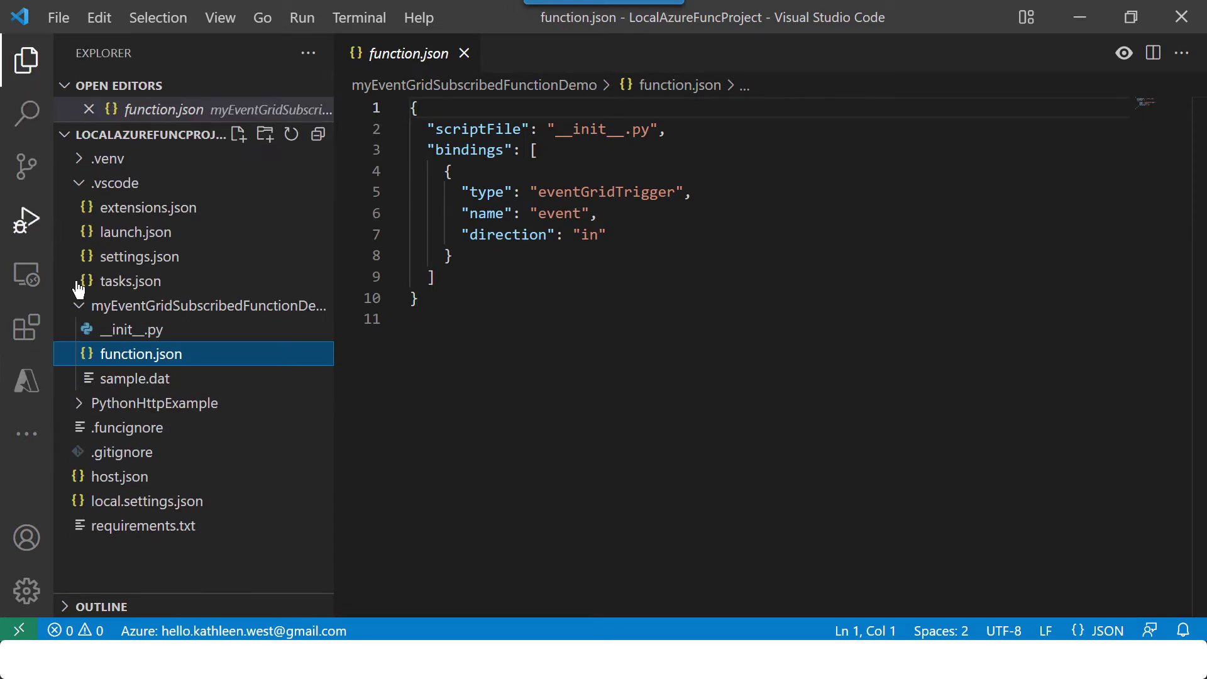
left_click(144, 331)
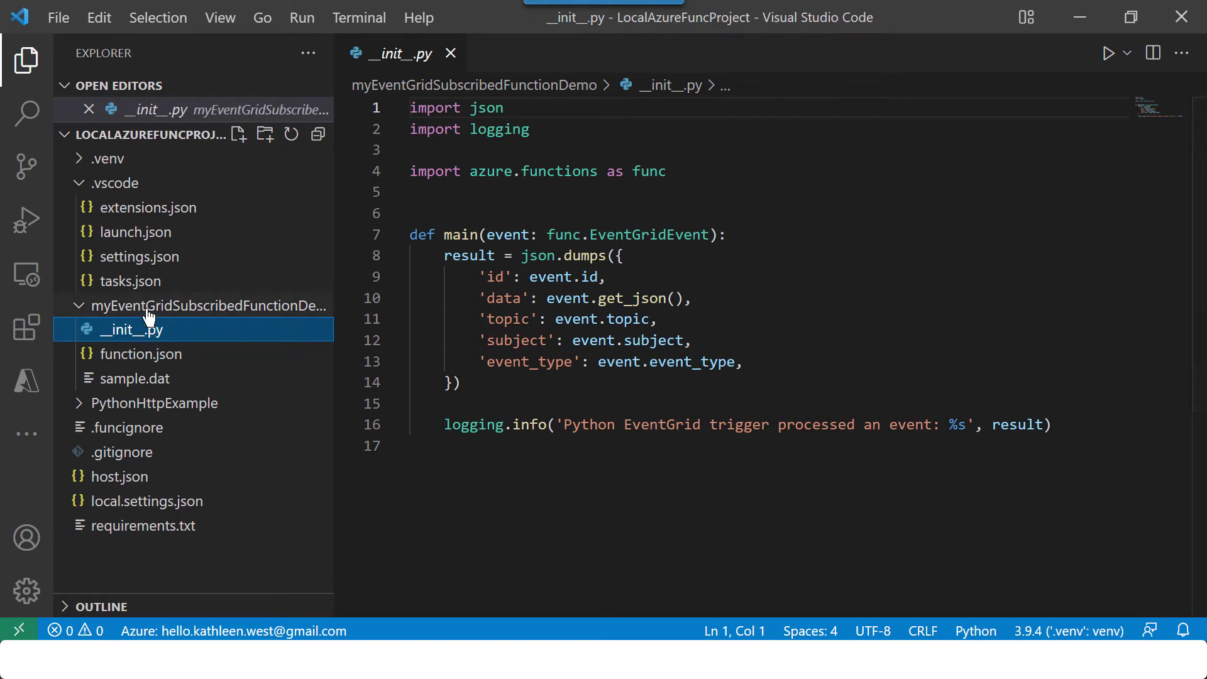
left_click(144, 363)
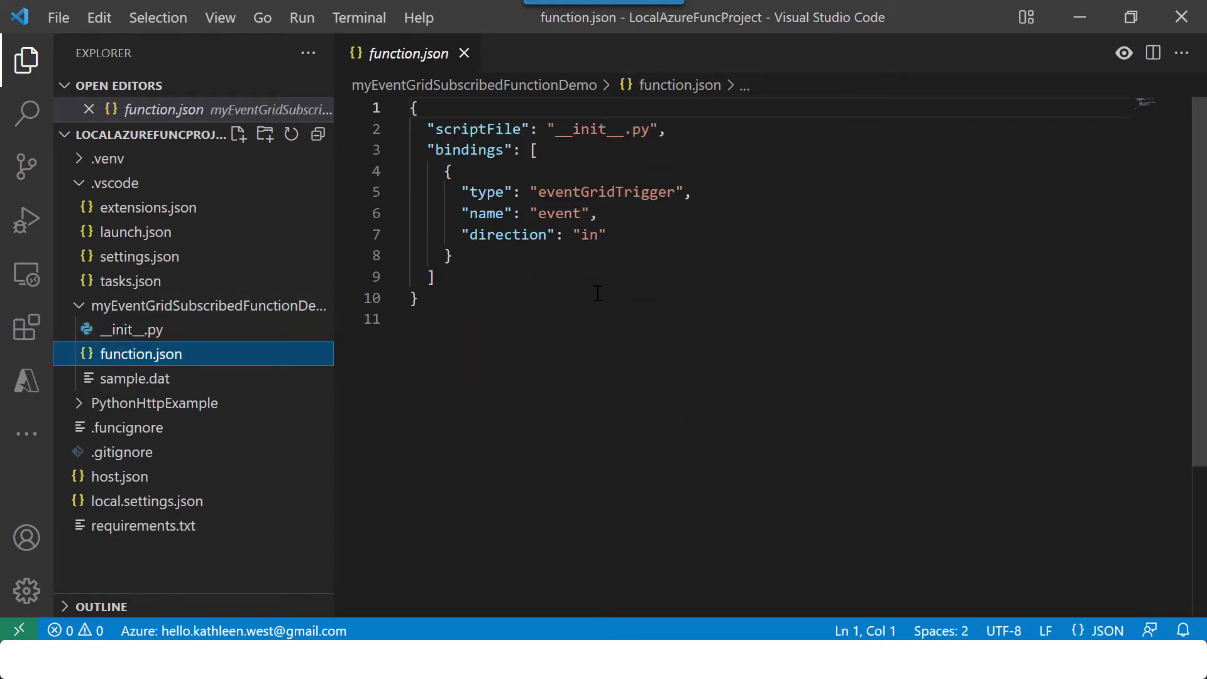
left_click(131, 330)
left_click(210, 306)
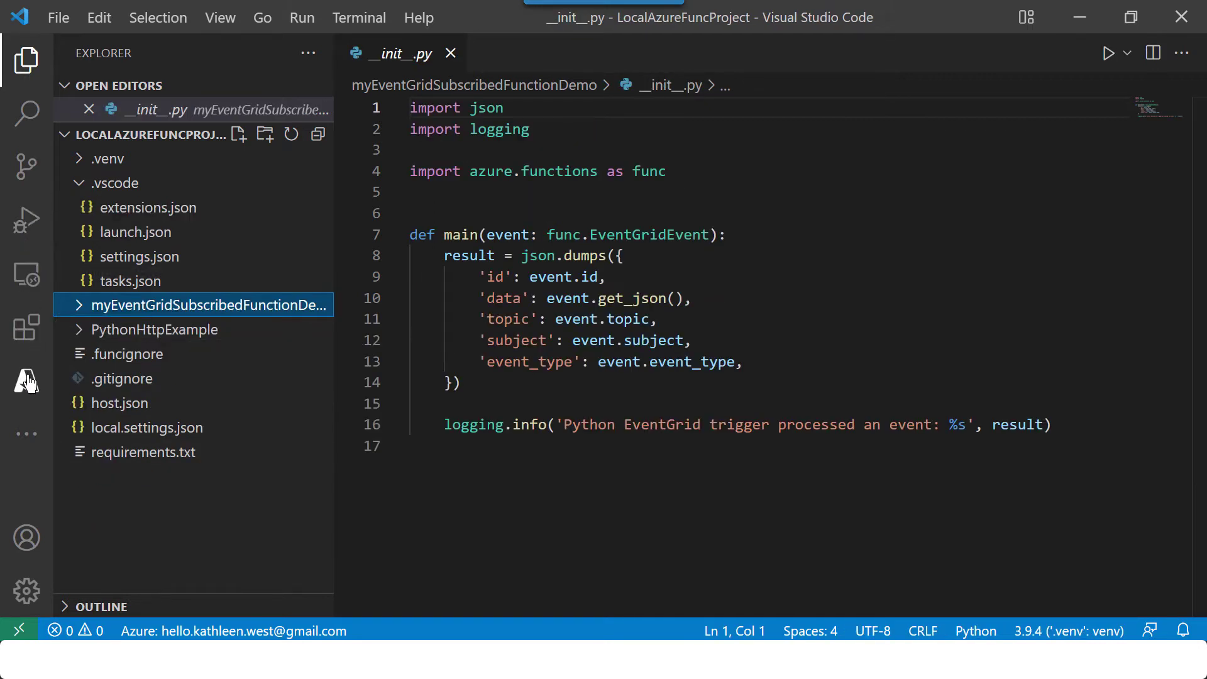
- Deploy the local functions project to mySubscriberFunctionApp, accepting the overwrite and the version mismatch
left_click(29, 396)
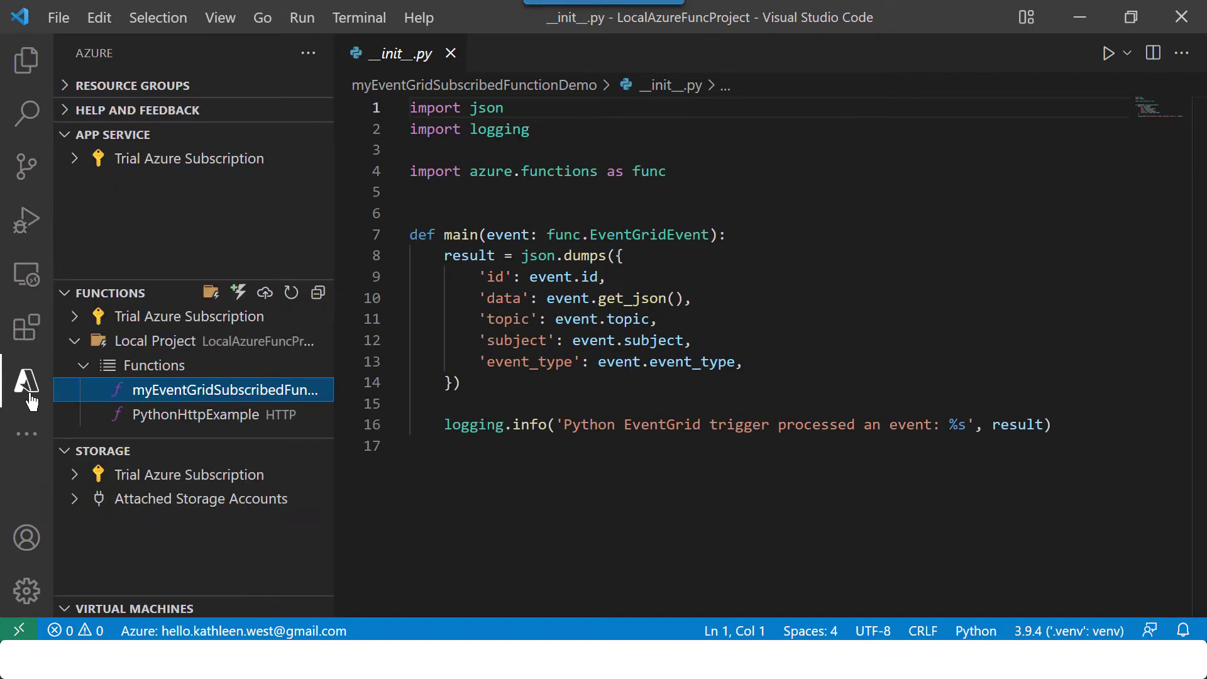
left_click(265, 294)
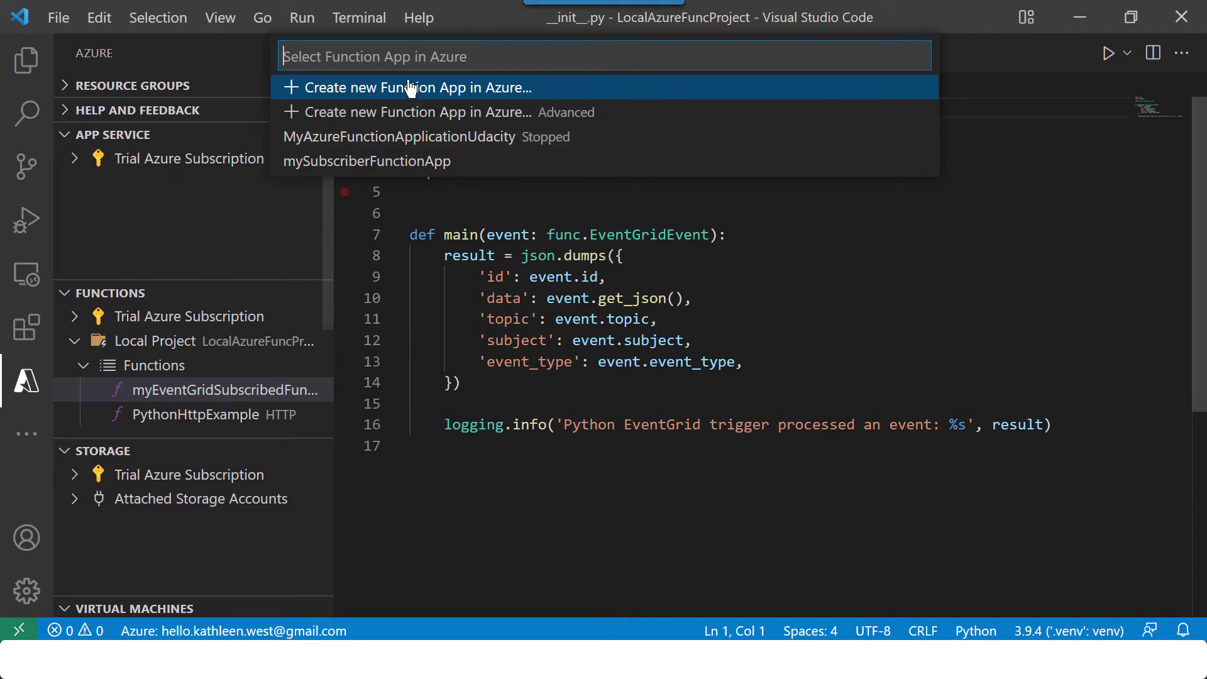
left_click(400, 162)
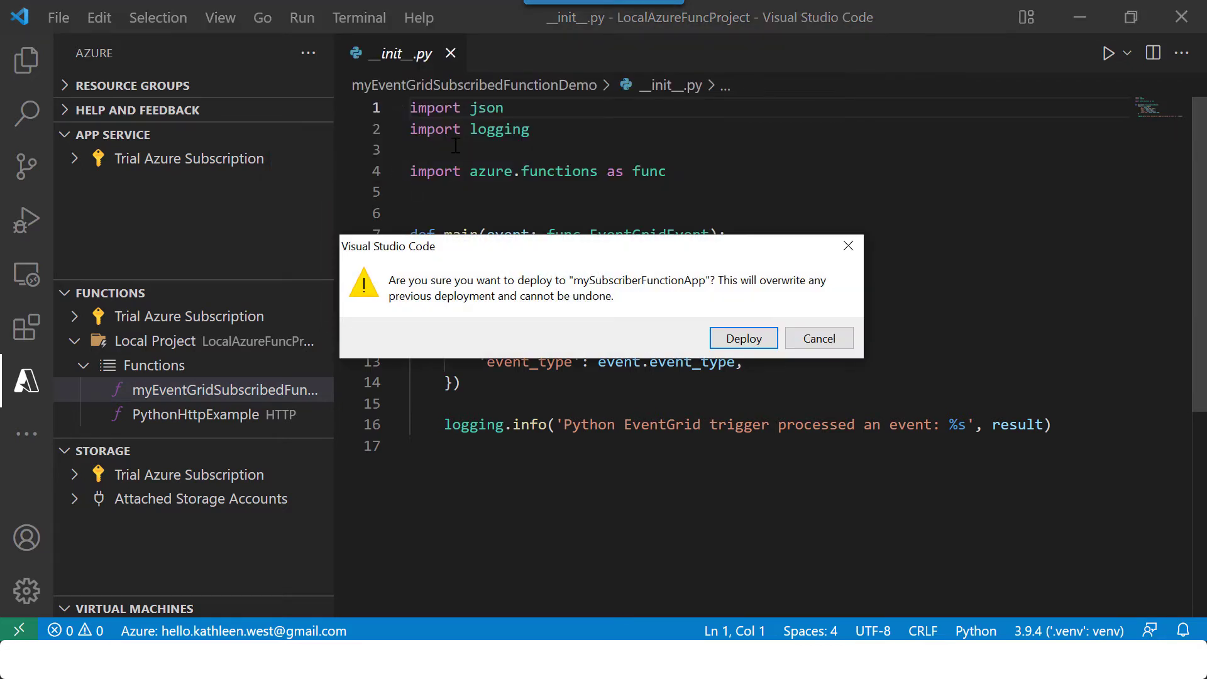
left_click(745, 335)
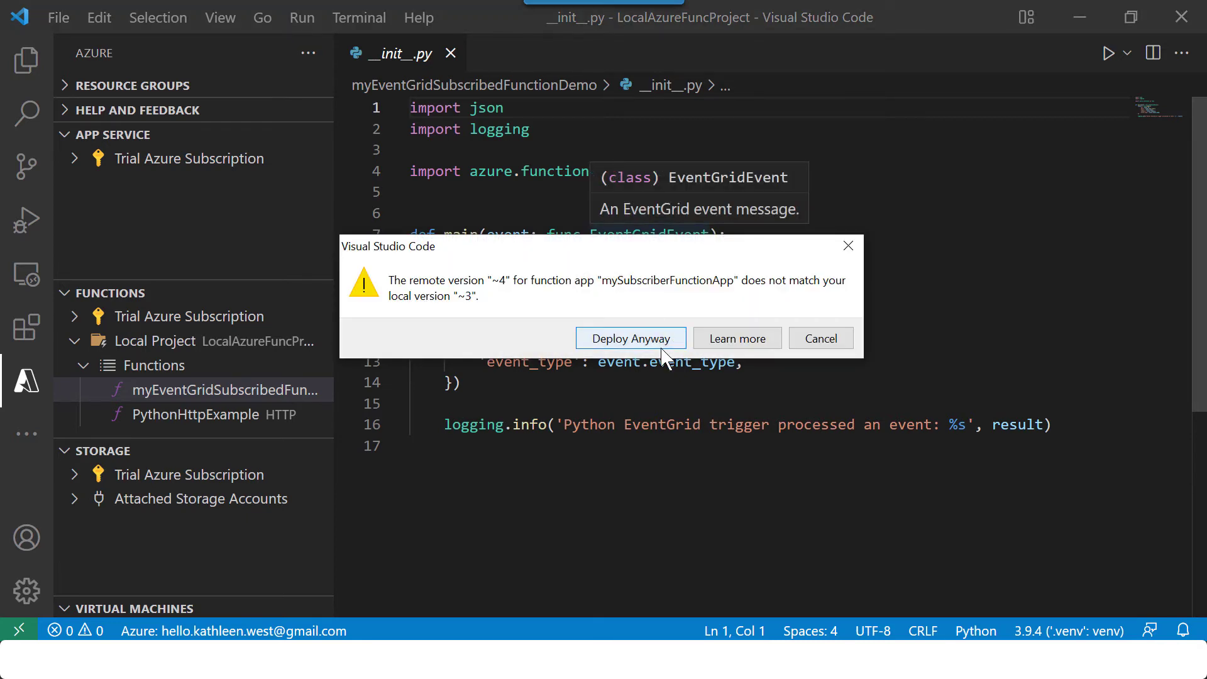
left_click(644, 341)
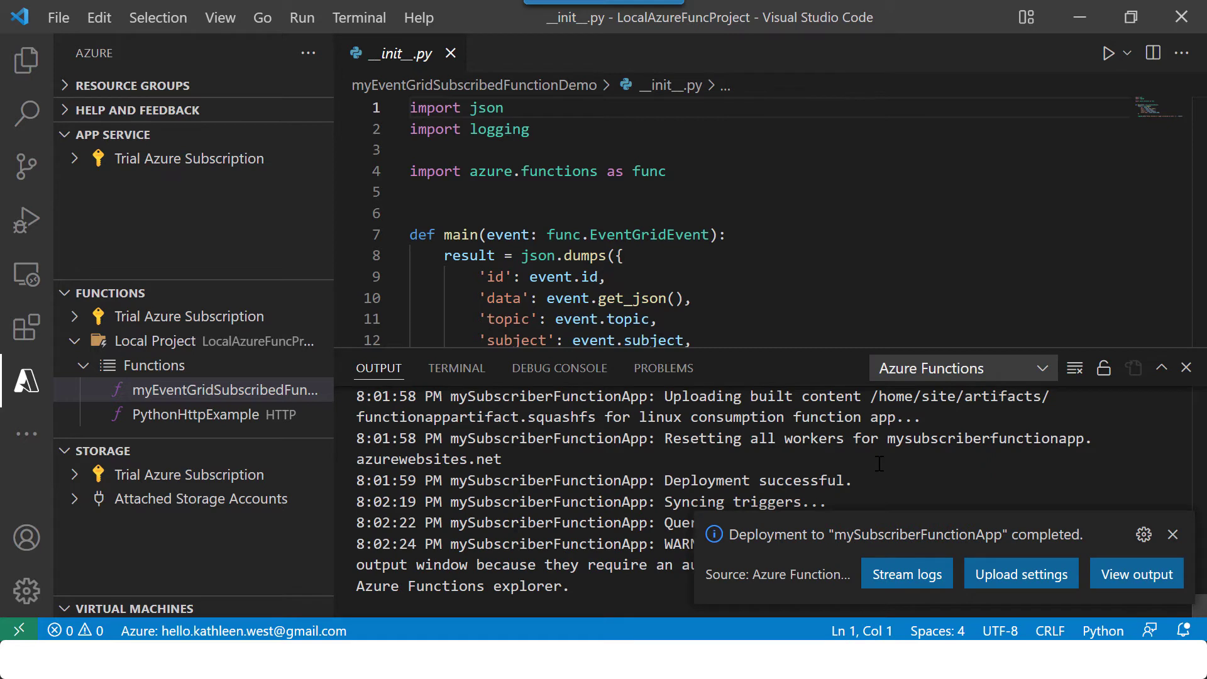
- Review the deployment output, and open myEventGridSubscribedFunctionDemo from the function app's functions in the Azure portal
left_click(1163, 573)
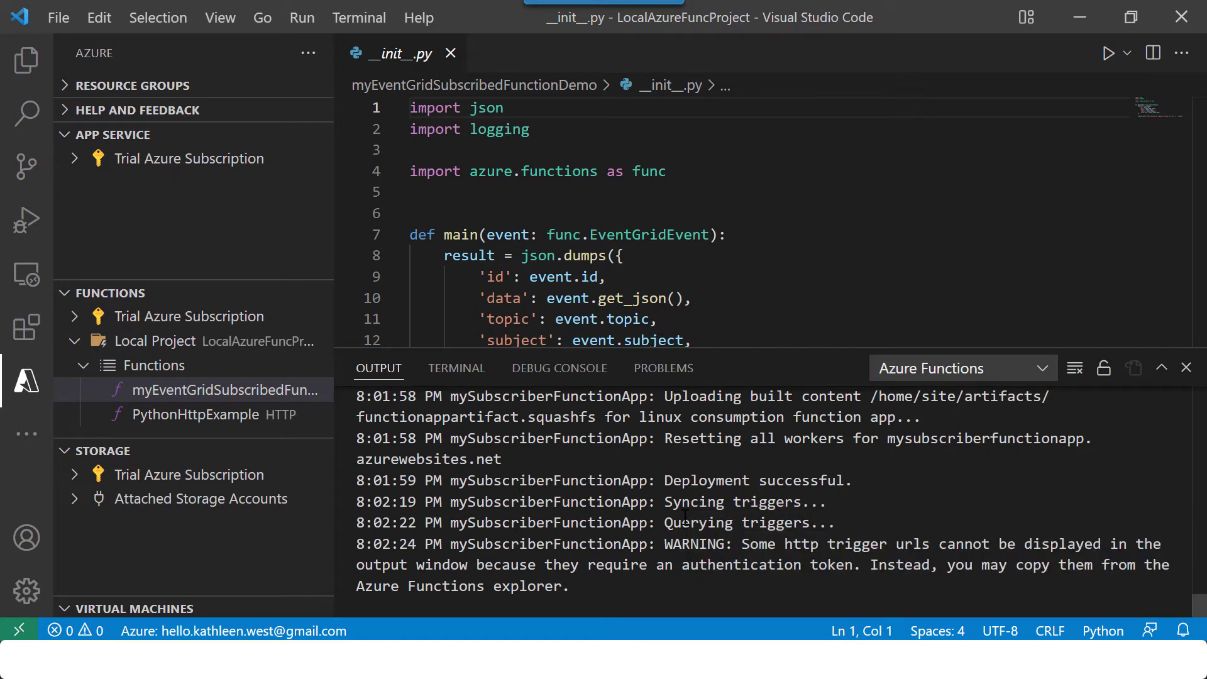
scroll(690, 522, "up", 2)
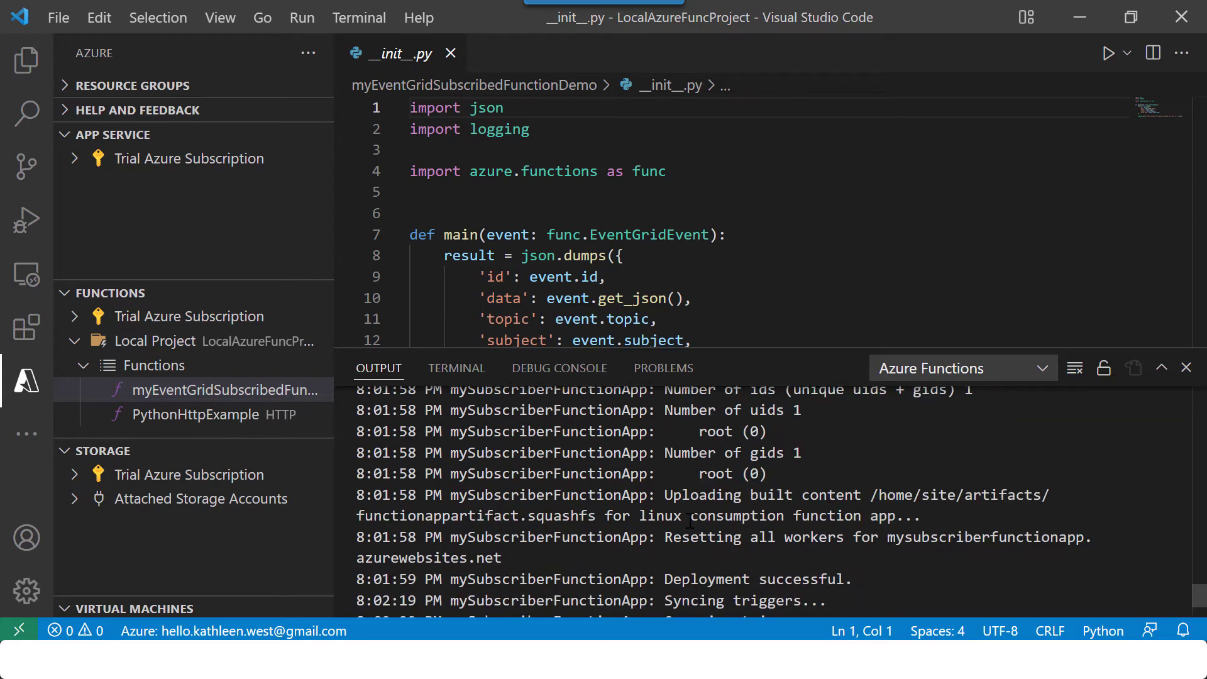
scroll(689, 522, "down", 2)
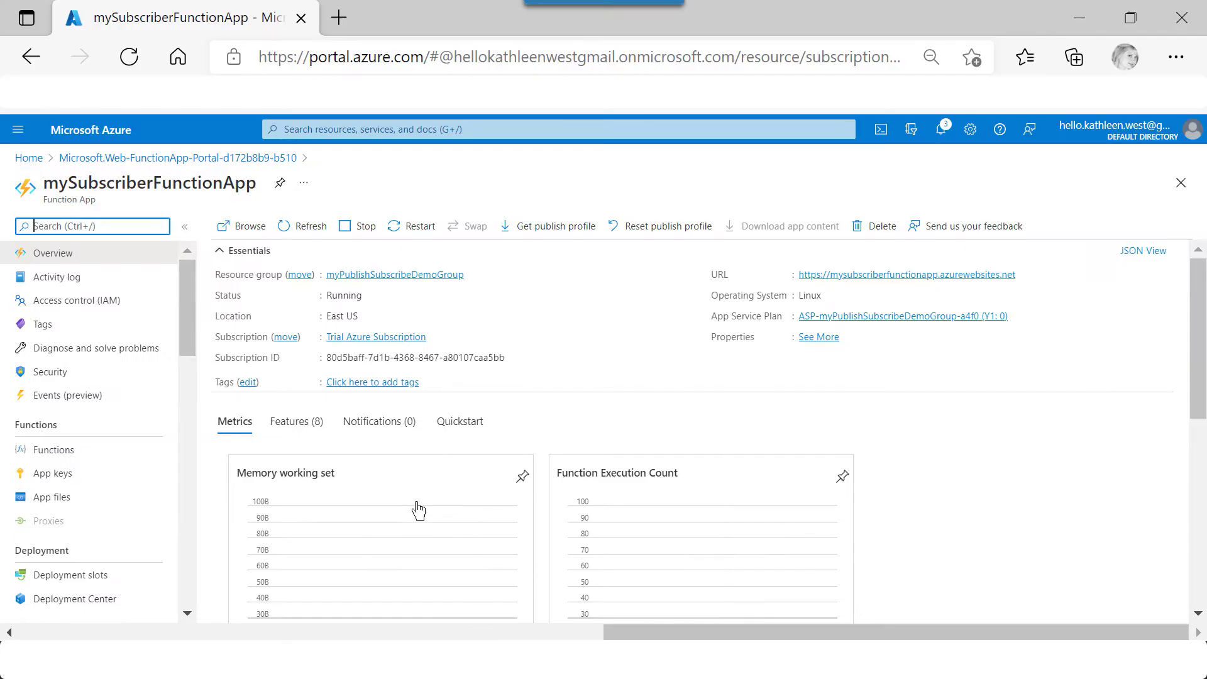
left_click(63, 450)
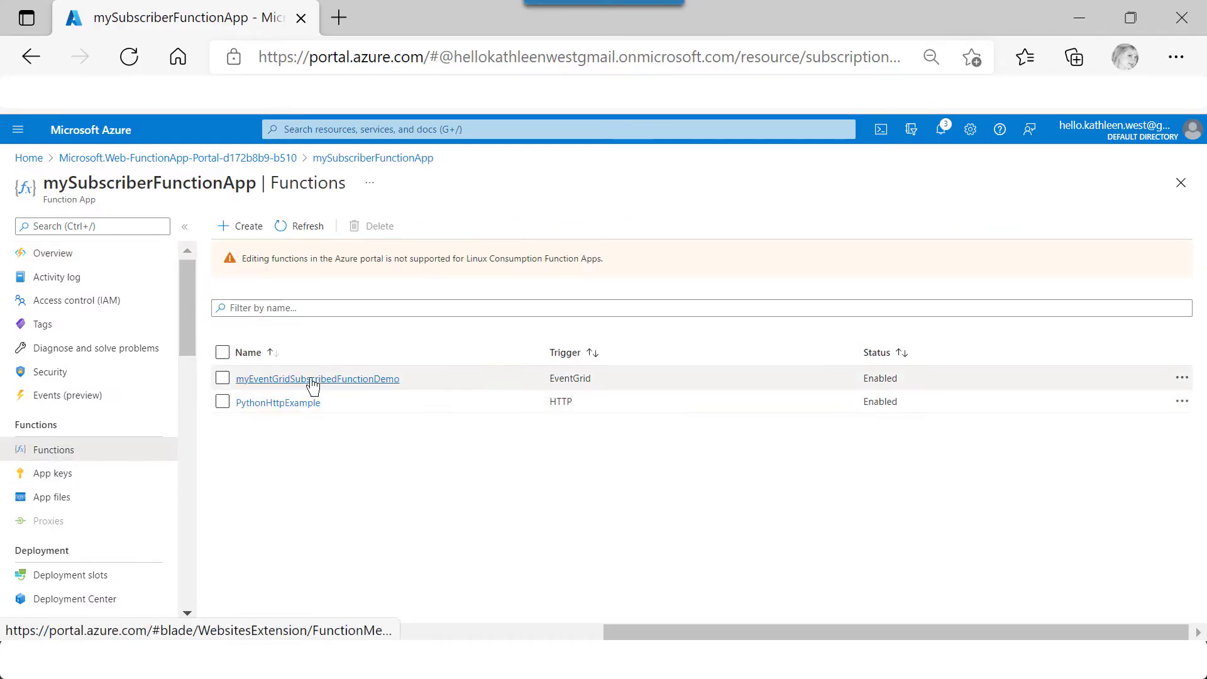
left_click(312, 381)
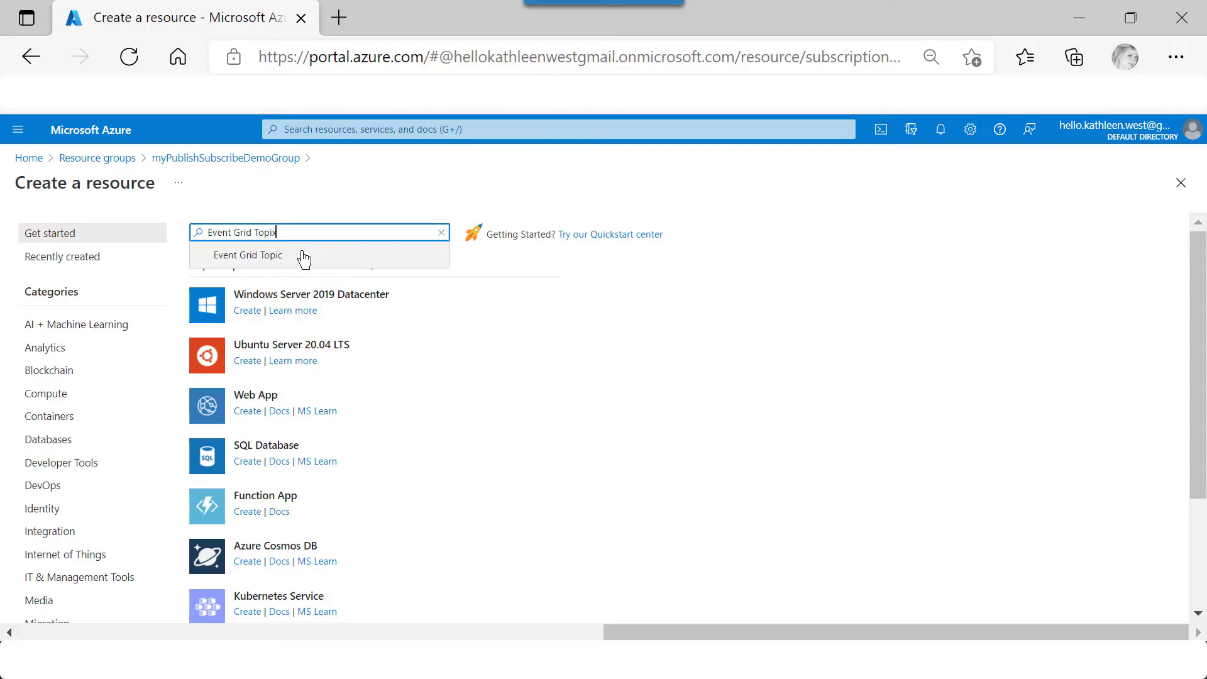
- Start an Event Grid Topic in myPublishSubscribeDemoGroup, named myEventGridTopicDemo, with East US as its region
left_click(304, 256)
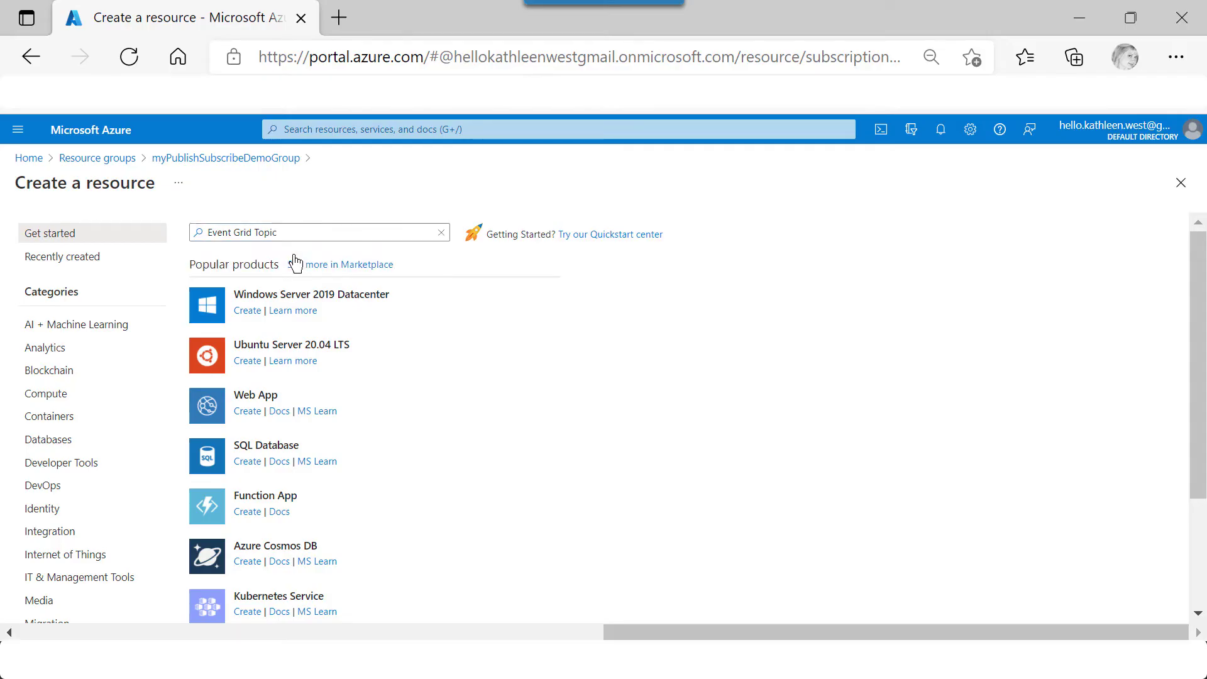
left_click(120, 314)
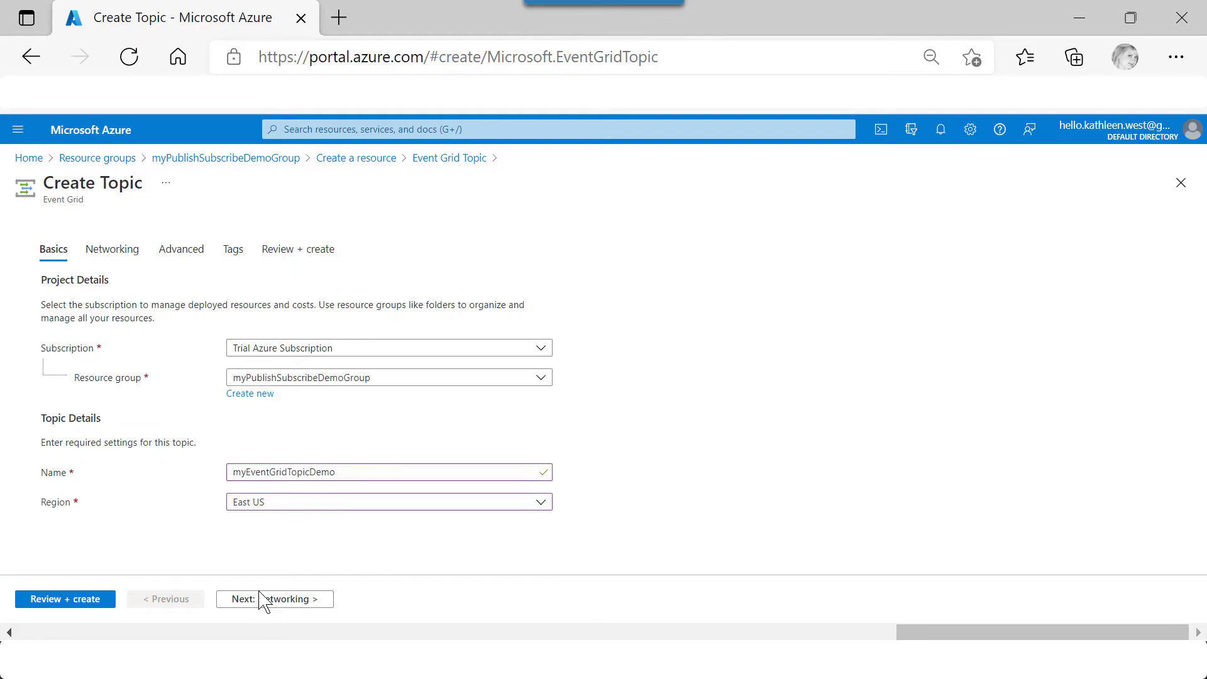
left_click(262, 598)
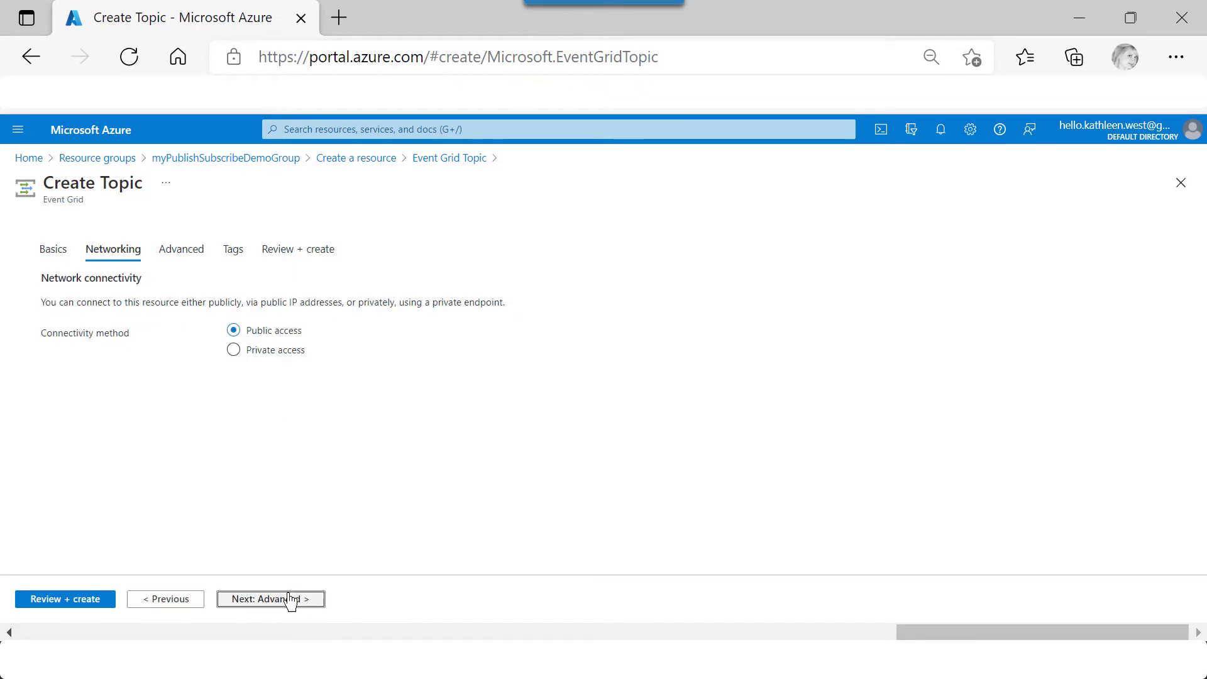
- Create the topic with public access, the Event Grid Schema, SAS key authentication enabled and no tags, and open the deployed resource
left_click(288, 597)
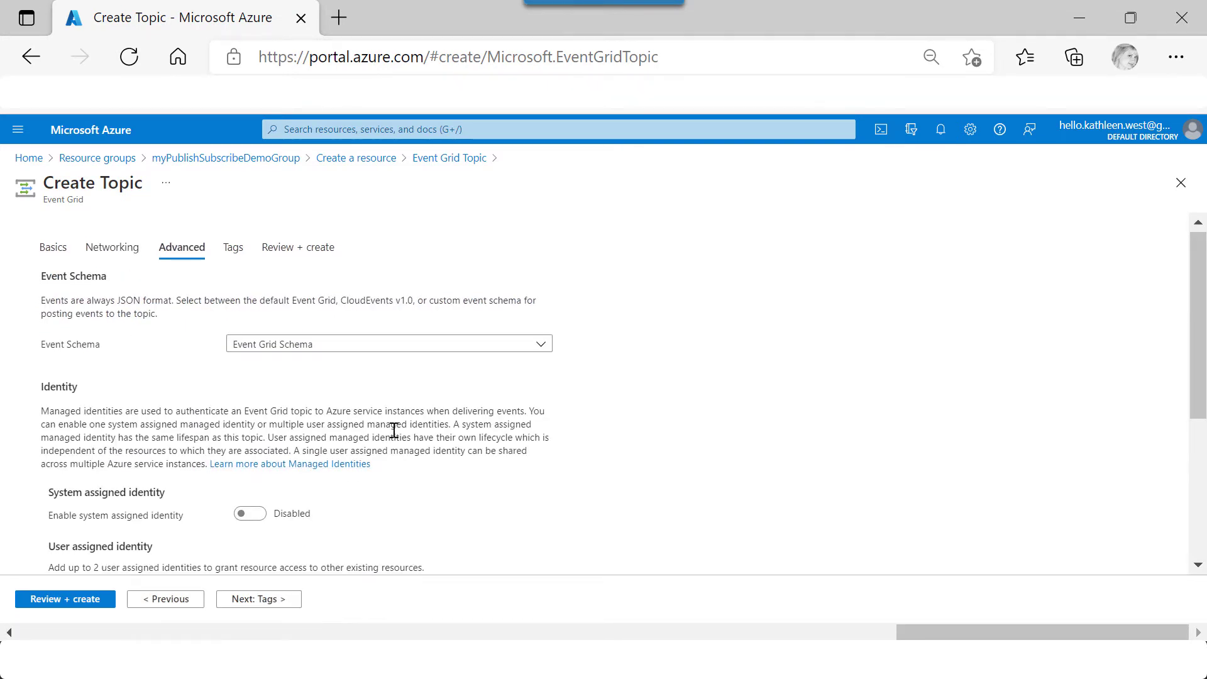
scroll(395, 431, "down", 4)
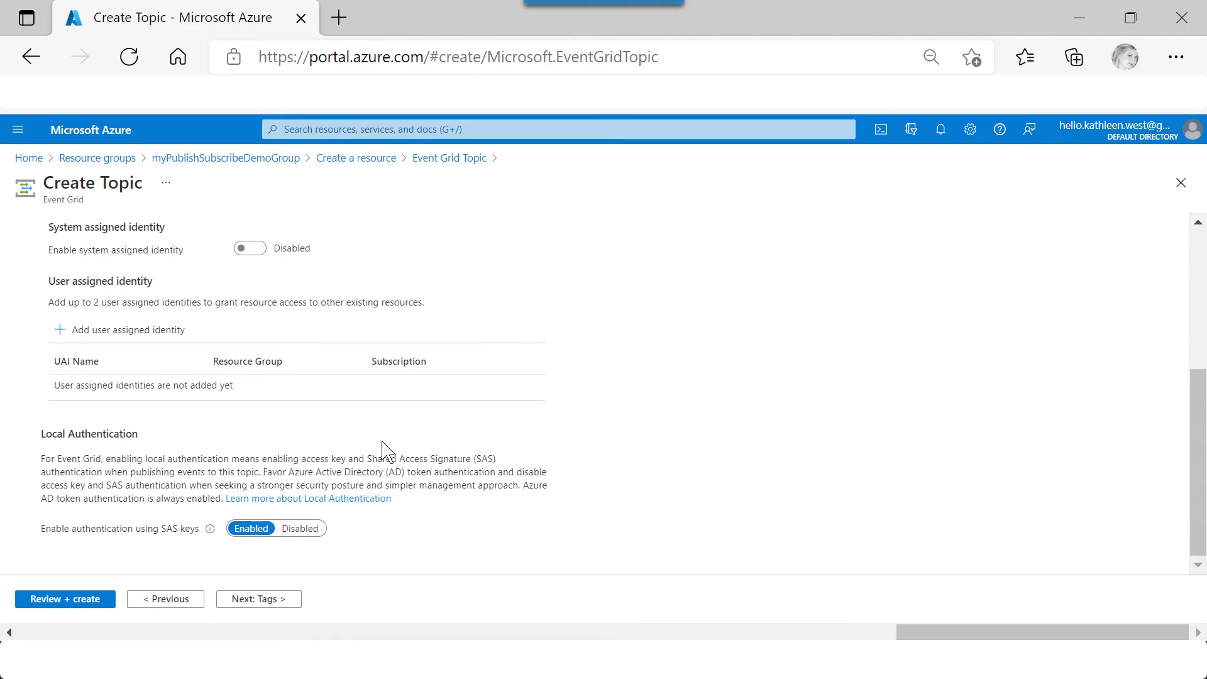
left_click(283, 604)
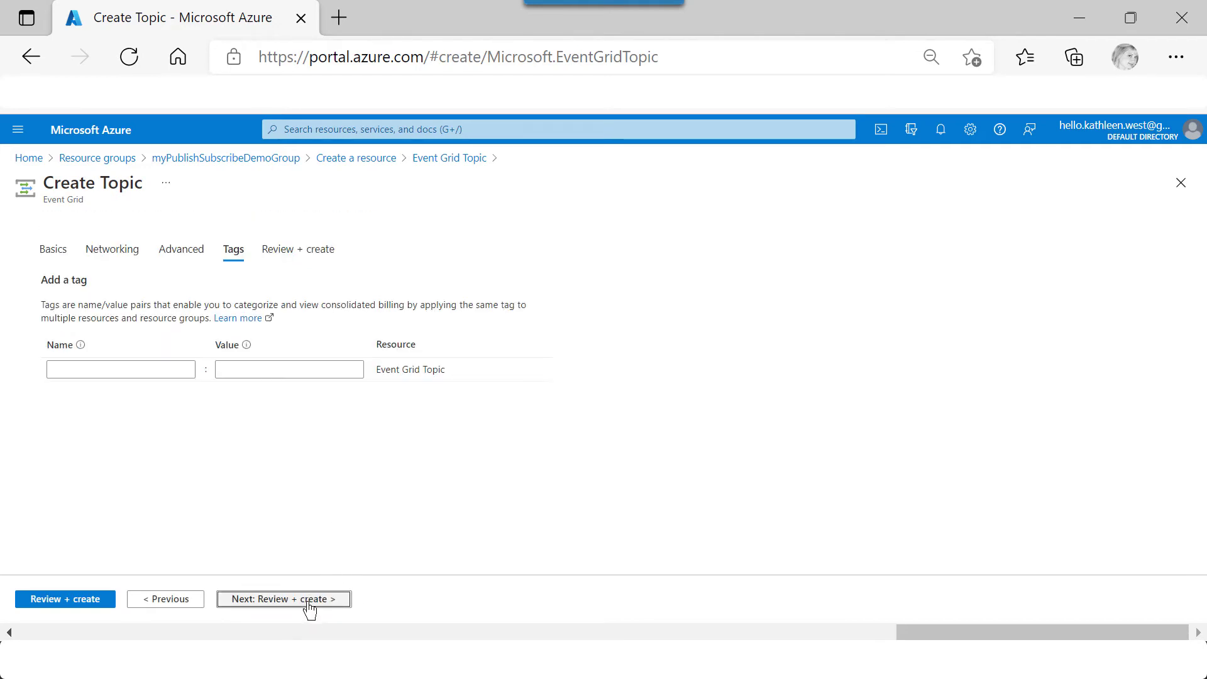
left_click(309, 604)
scroll(406, 384, "down", 3)
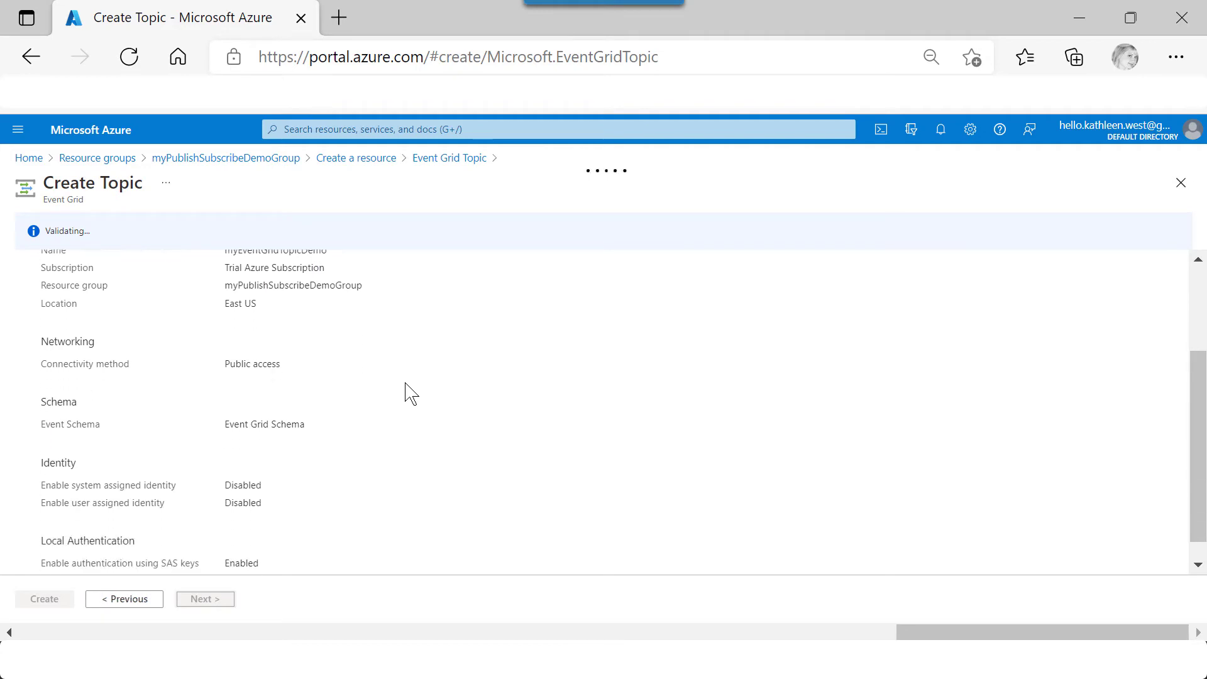
left_click(50, 603)
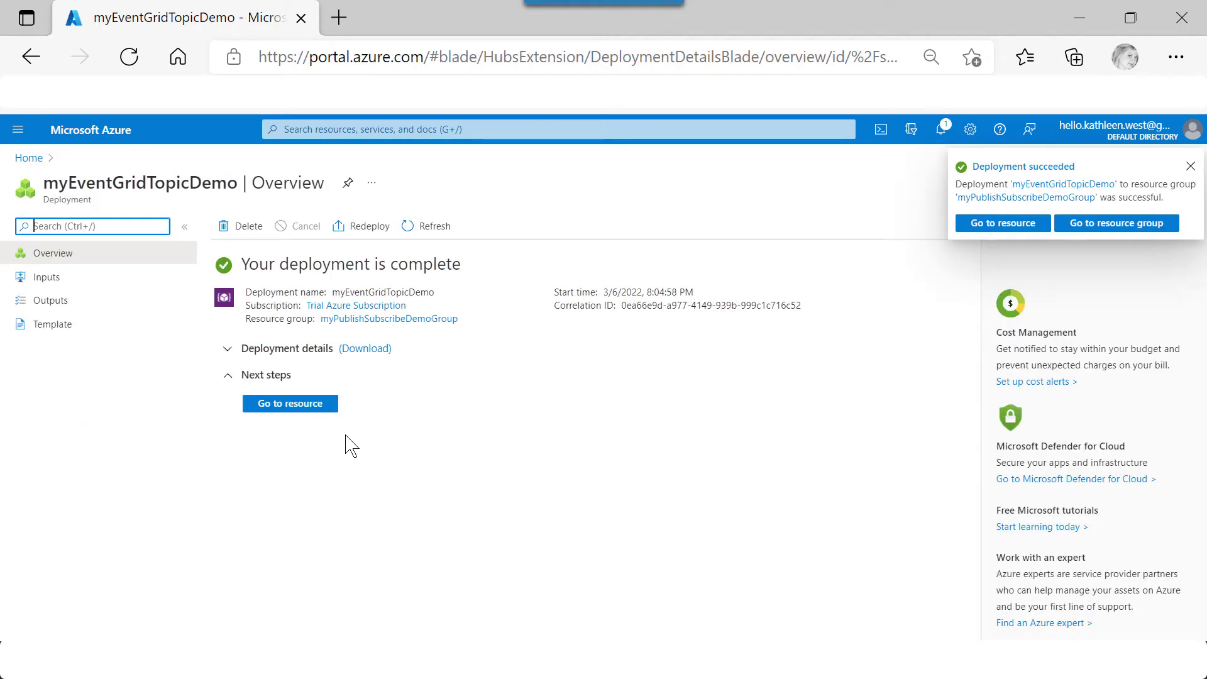
left_click(275, 407)
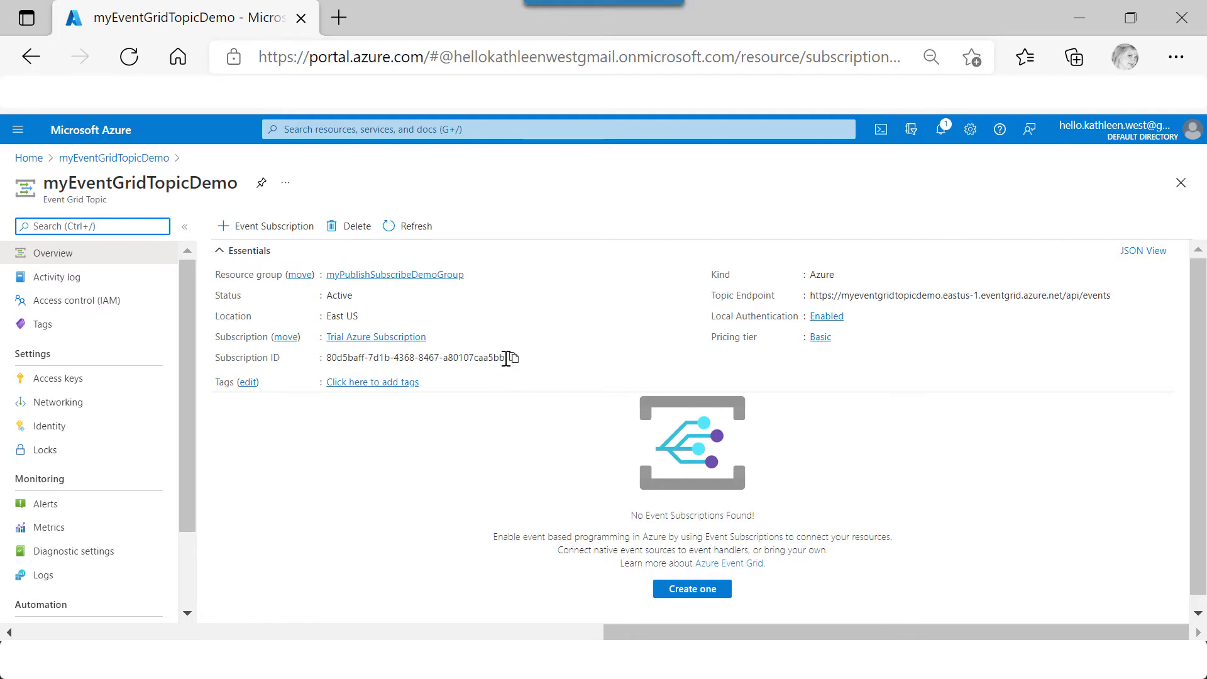
- Examine the topic's access keys and the event subscriptions area of its overview
left_click(74, 380)
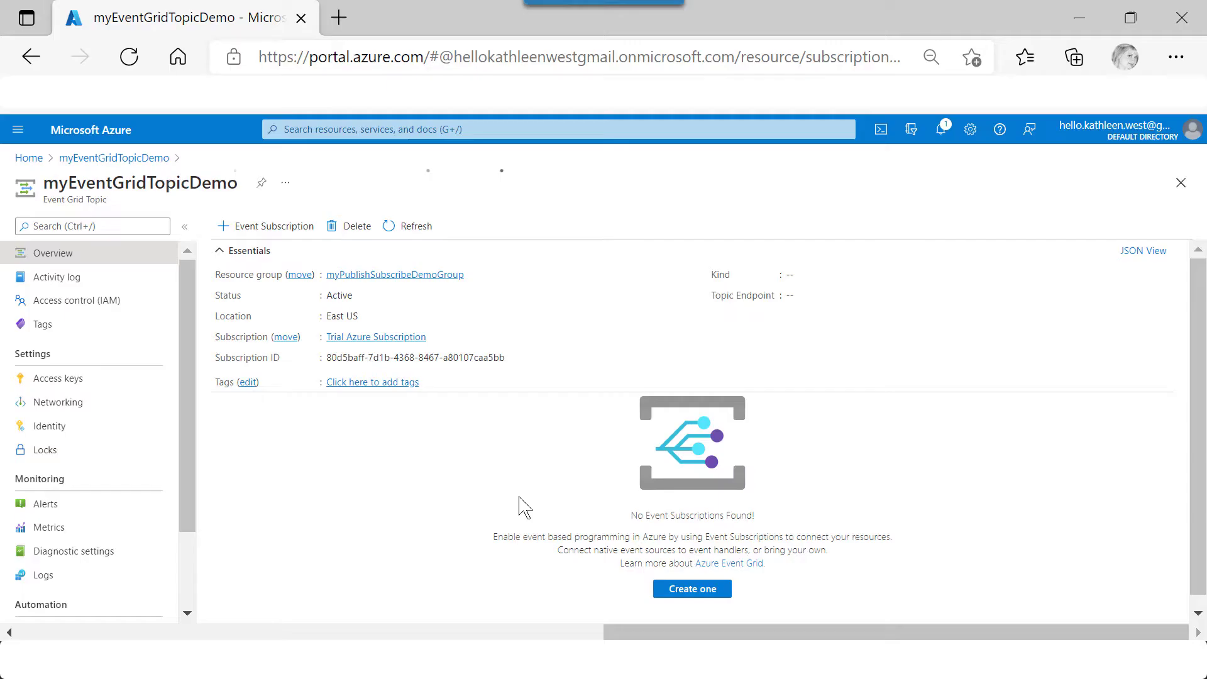
triple_click(640, 513)
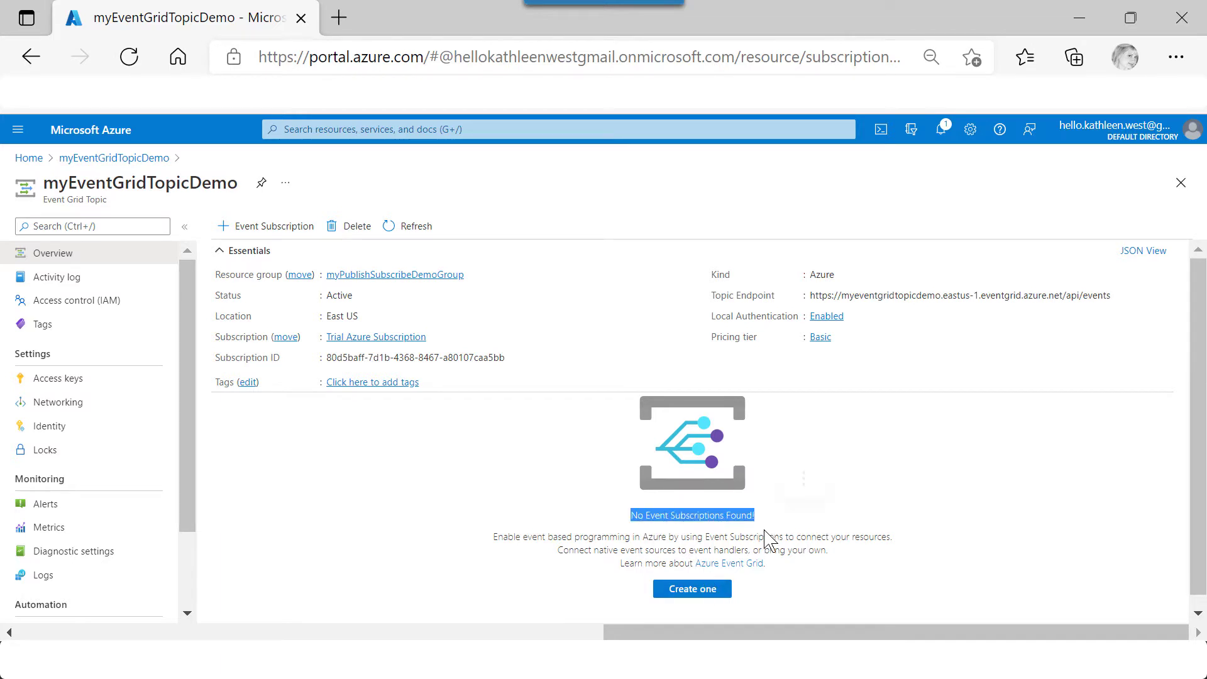
left_click(770, 555)
- Start an event subscription for myEventGridTopicDemo, named myFunctionSubscriber
left_click(701, 591)
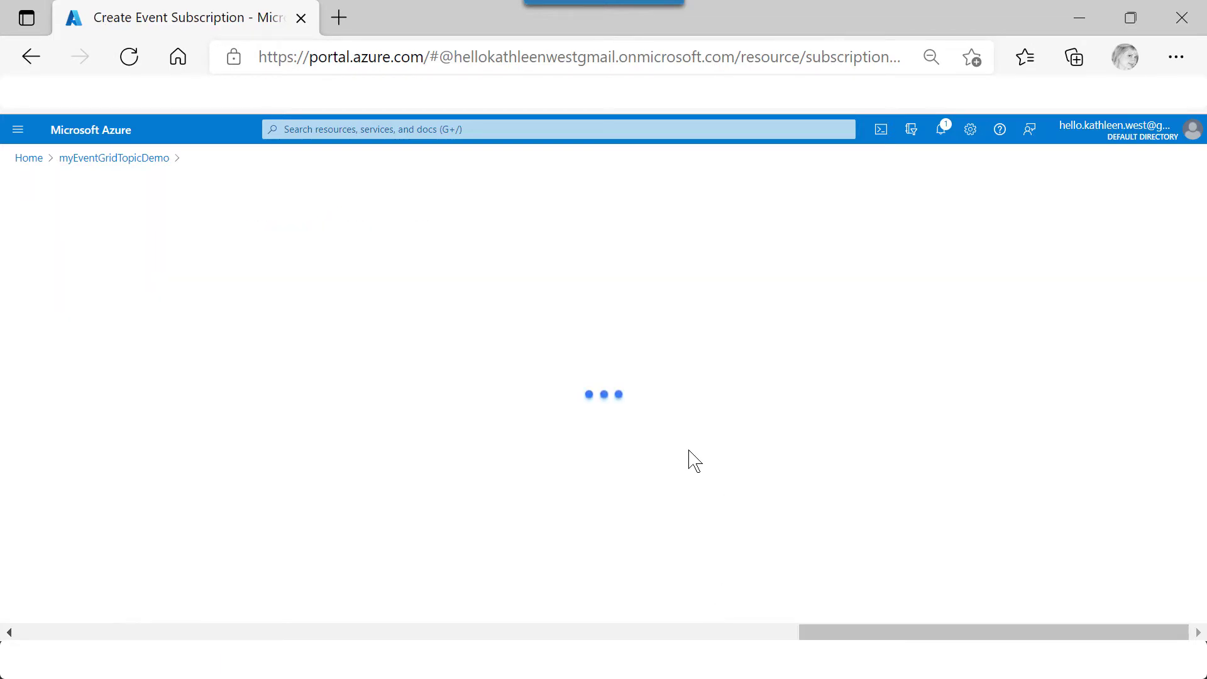
left_click(455, 318)
type("myFunctionSubscriber")
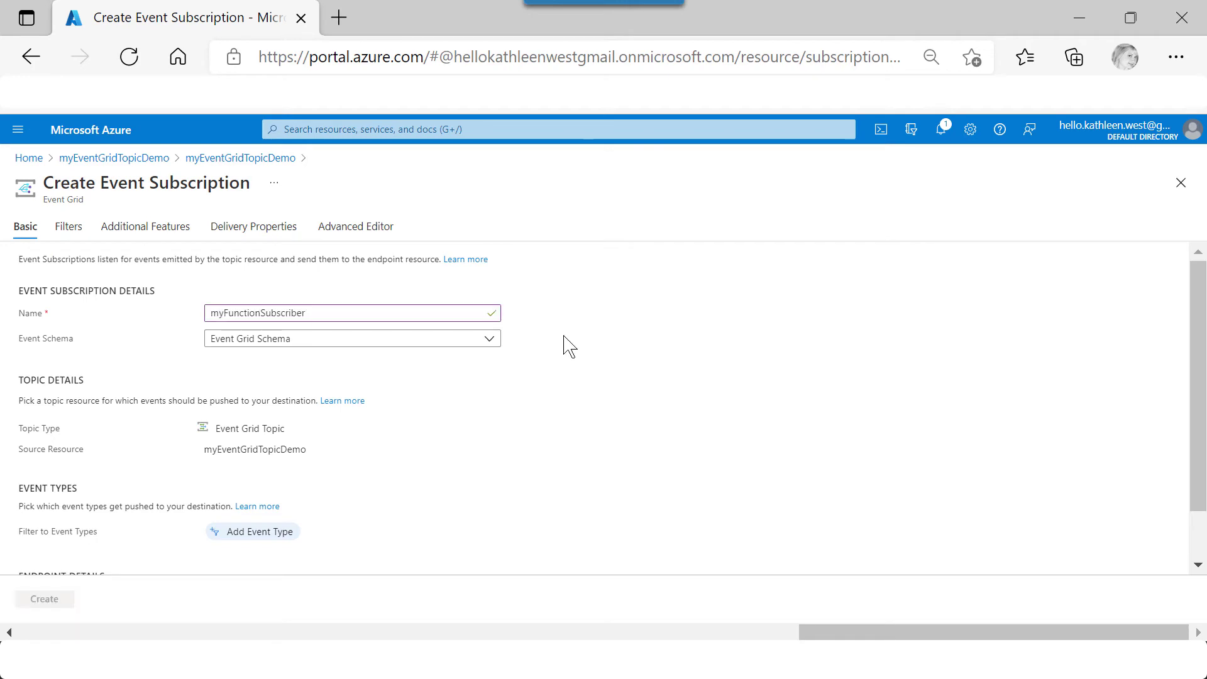
- Set the subscription's endpoint to the Azure Function myEventGridSubscribedFunctionDemo in mySubscriberFunctionApp, using the Production slot
scroll(501, 372, "down", 2)
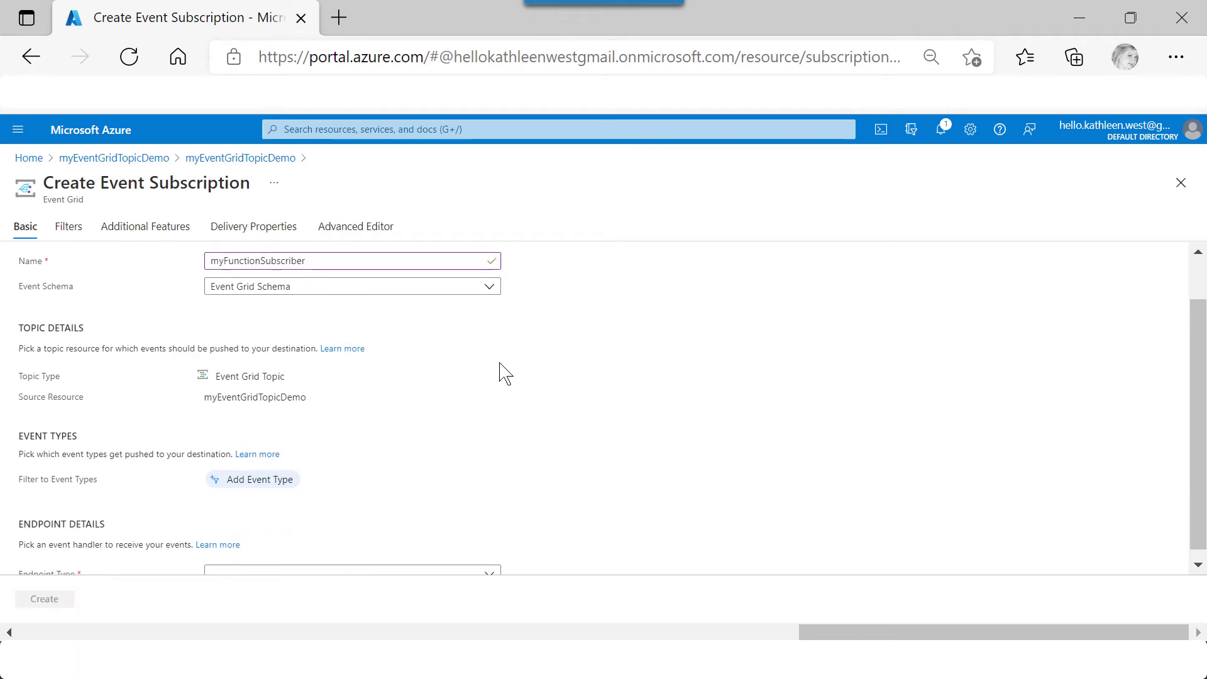
scroll(668, 409, "down", 1)
left_click(238, 553)
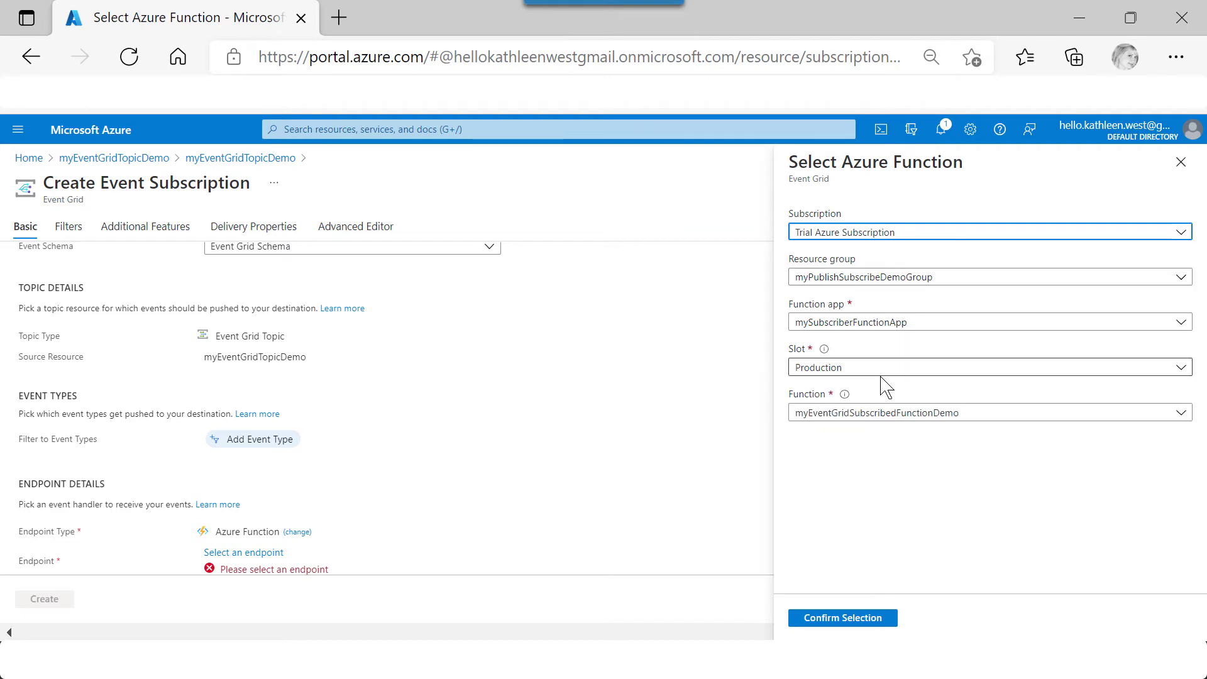
left_click(882, 371)
left_click(872, 389)
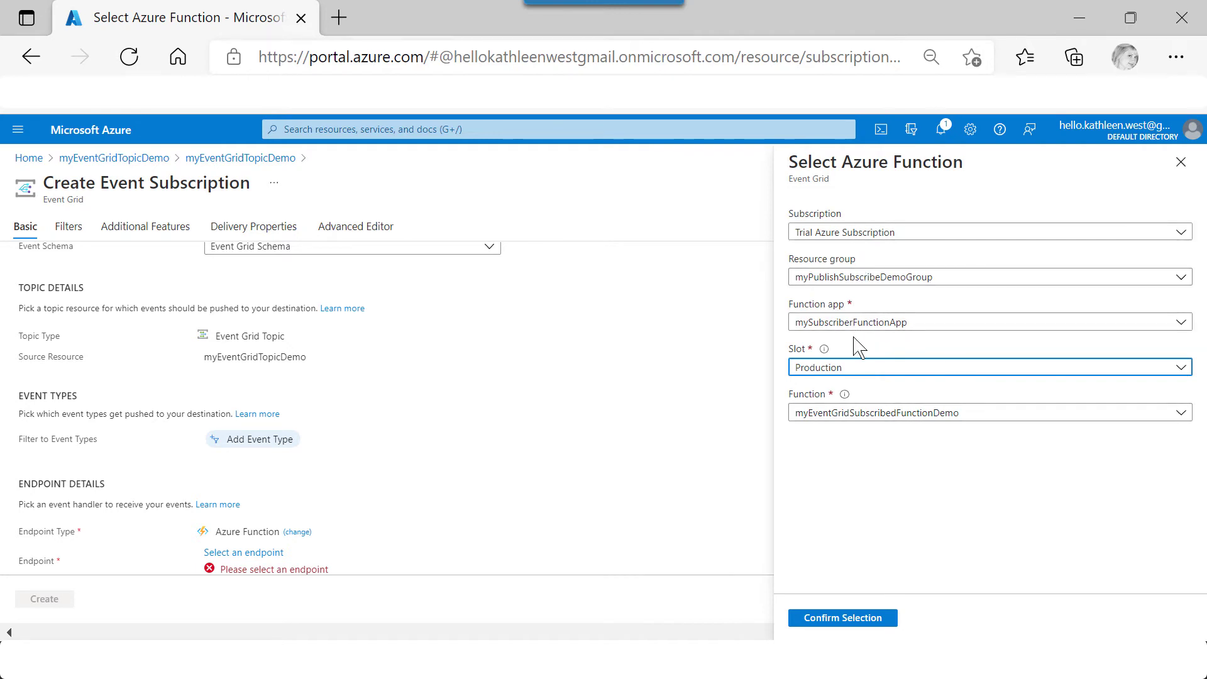
left_click(879, 629)
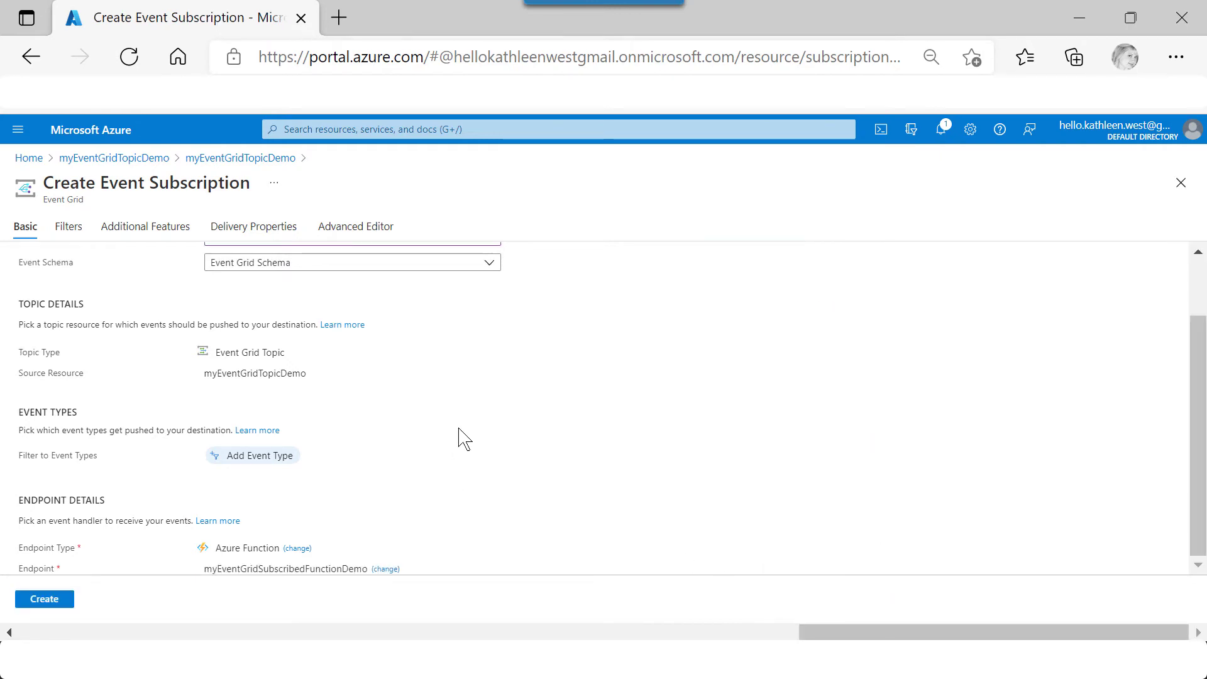
- Review the subscription's filters, additional features, delivery properties and ARM description, and create it with the default settings
left_click(68, 227)
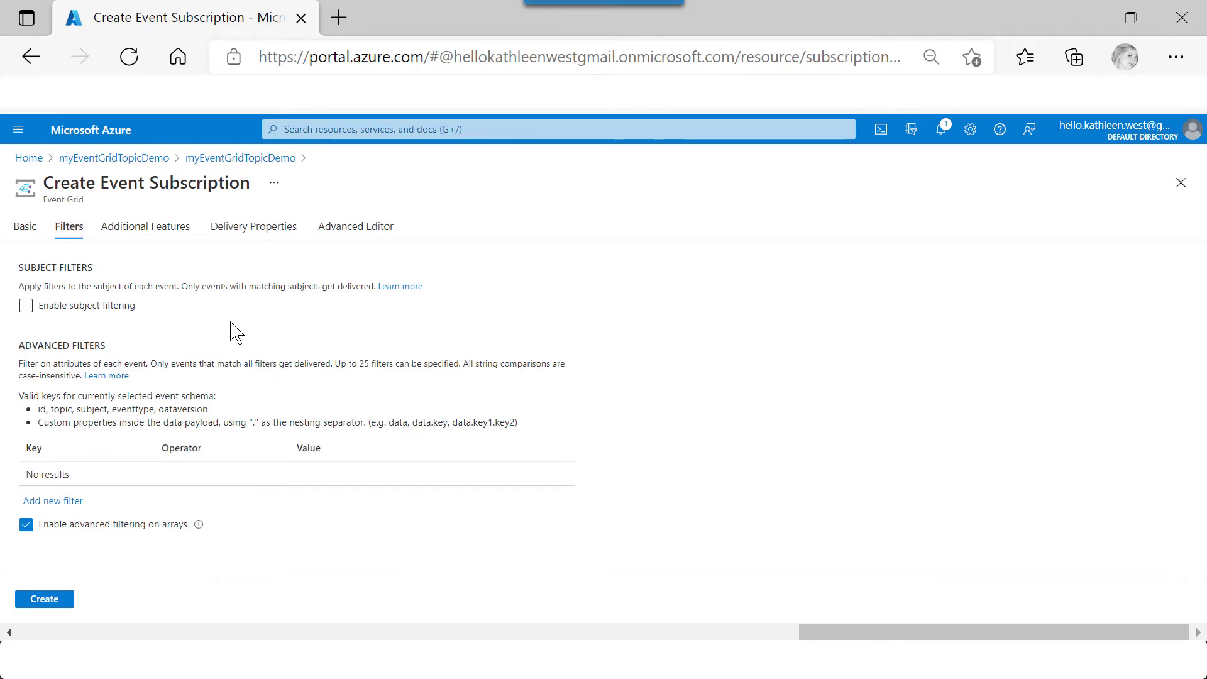
left_click(171, 231)
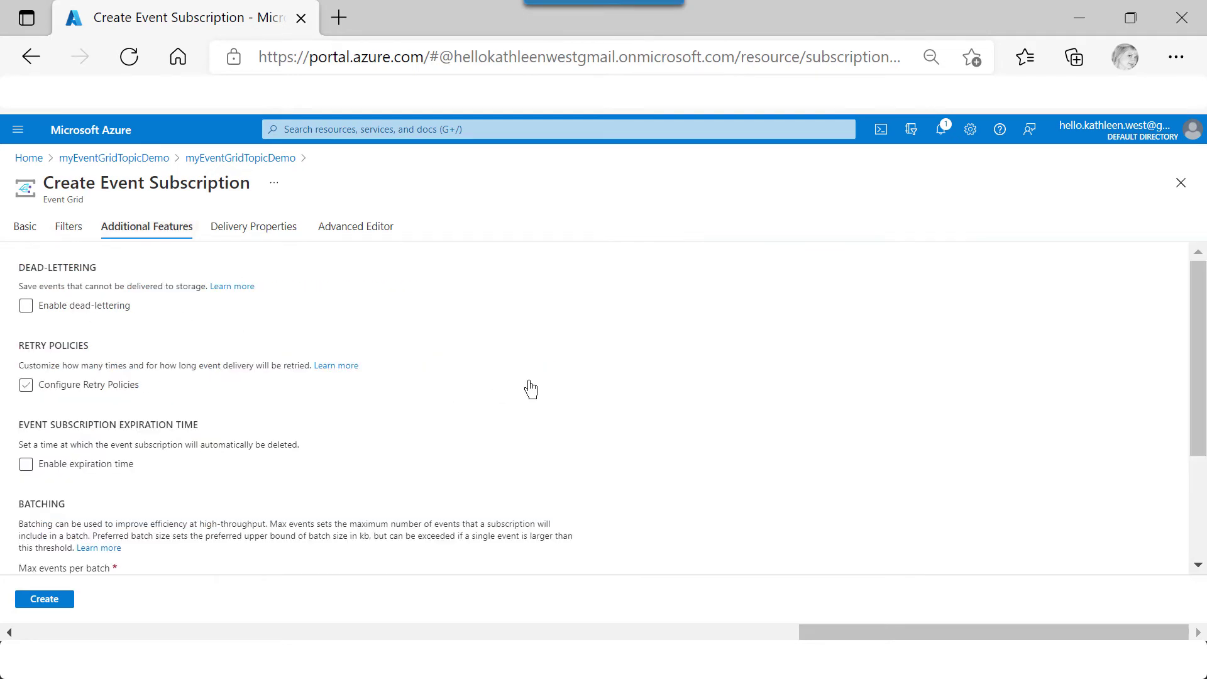
scroll(531, 389, "down", 3)
scroll(531, 387, "up", 3)
left_click(277, 239)
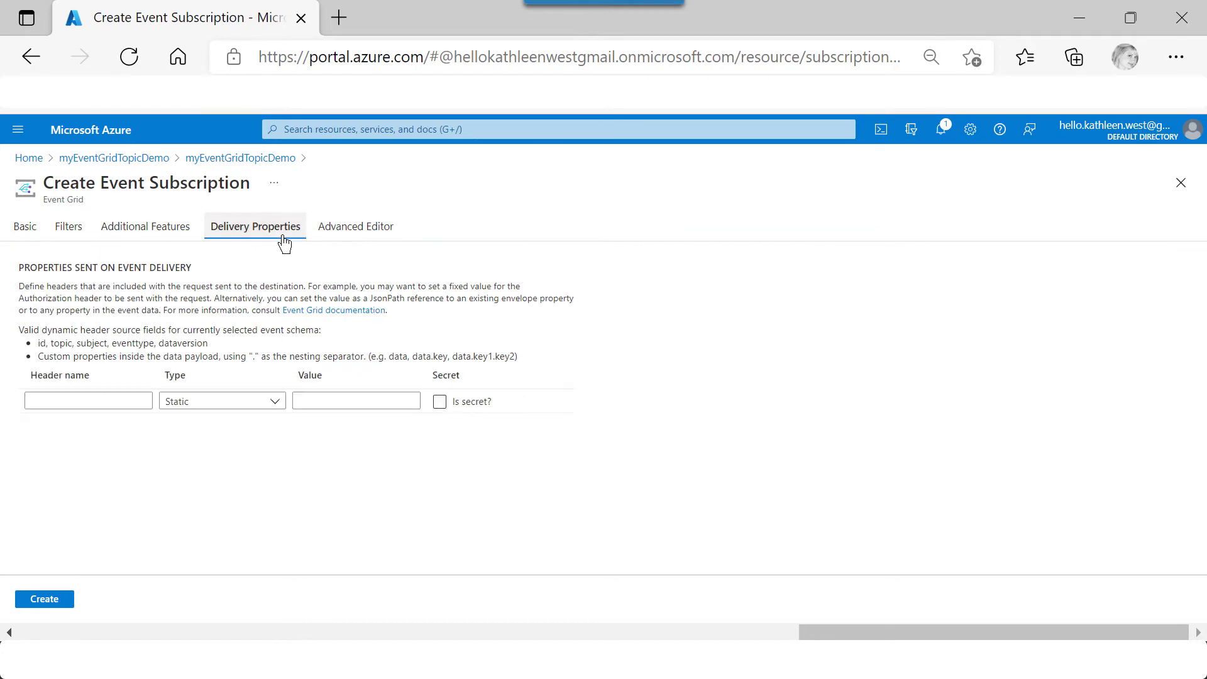
left_click(368, 237)
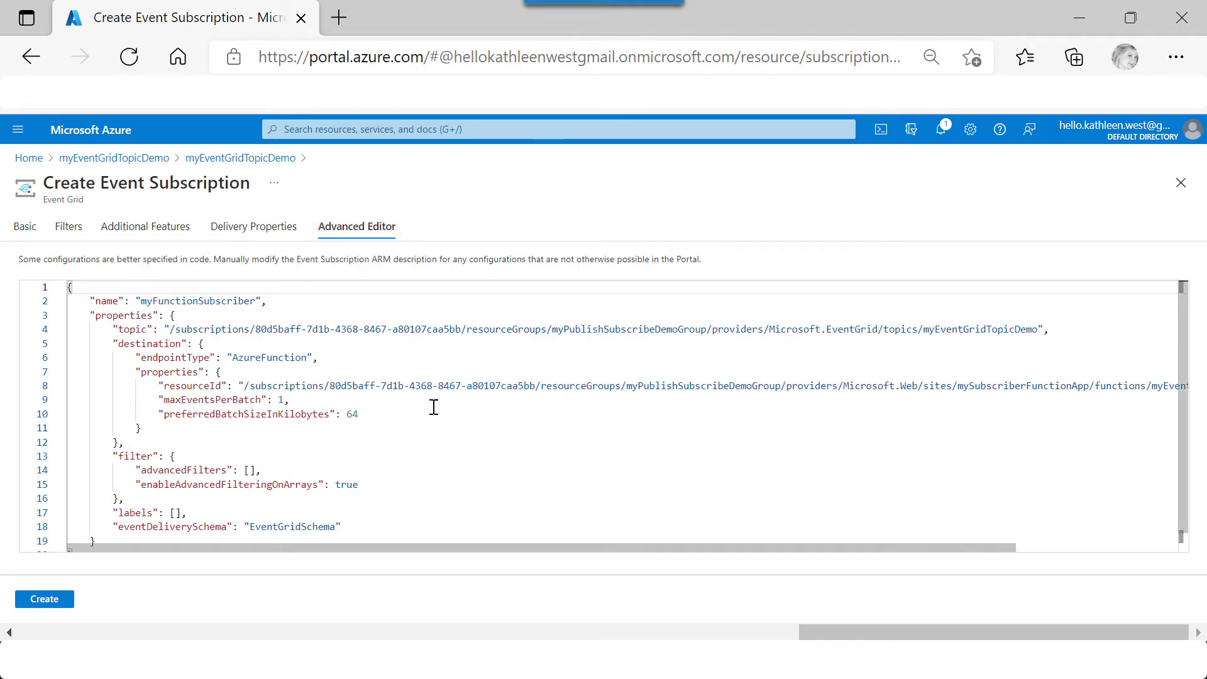
left_click(44, 599)
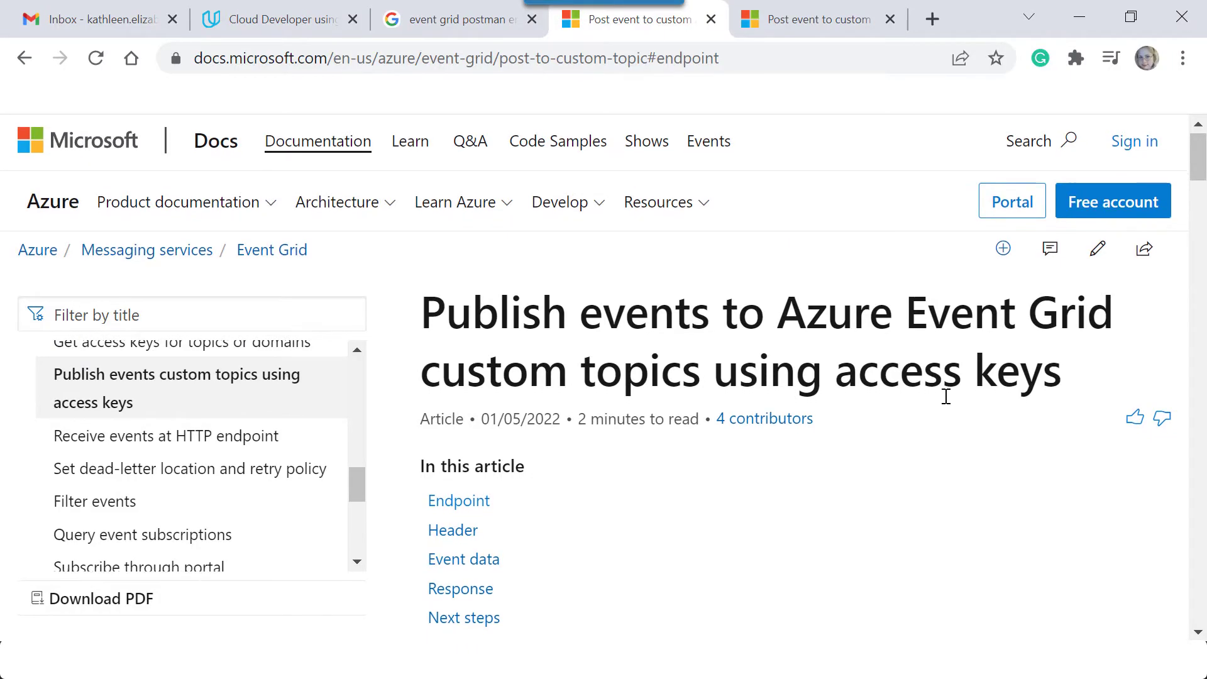
- Read the Endpoint section of the Microsoft Docs article on publishing events to custom topics for the URI format
scroll(945, 397, "down", 10)
scroll(635, 587, "down", 2)
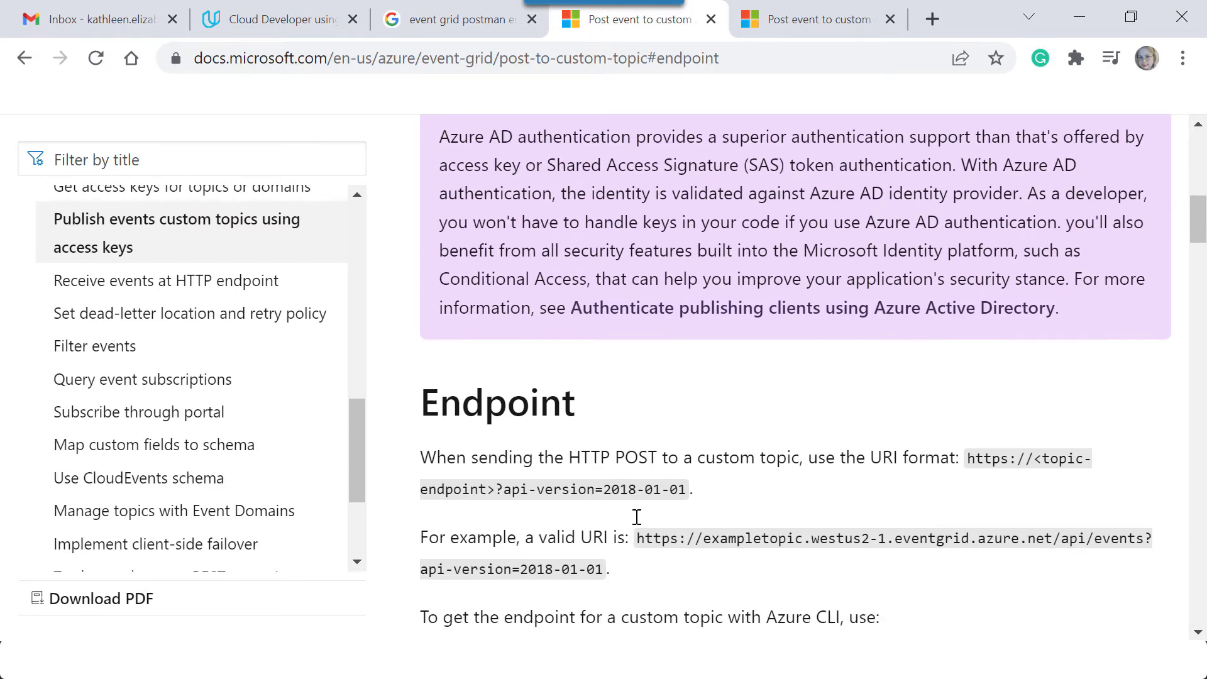
left_click_drag(605, 409, 686, 409)
- Switch to Postman, send the PublishEvent POST request, and check its aeg-sas-key header against the topic's access keys in the Azure portal
key("alt+Tab")
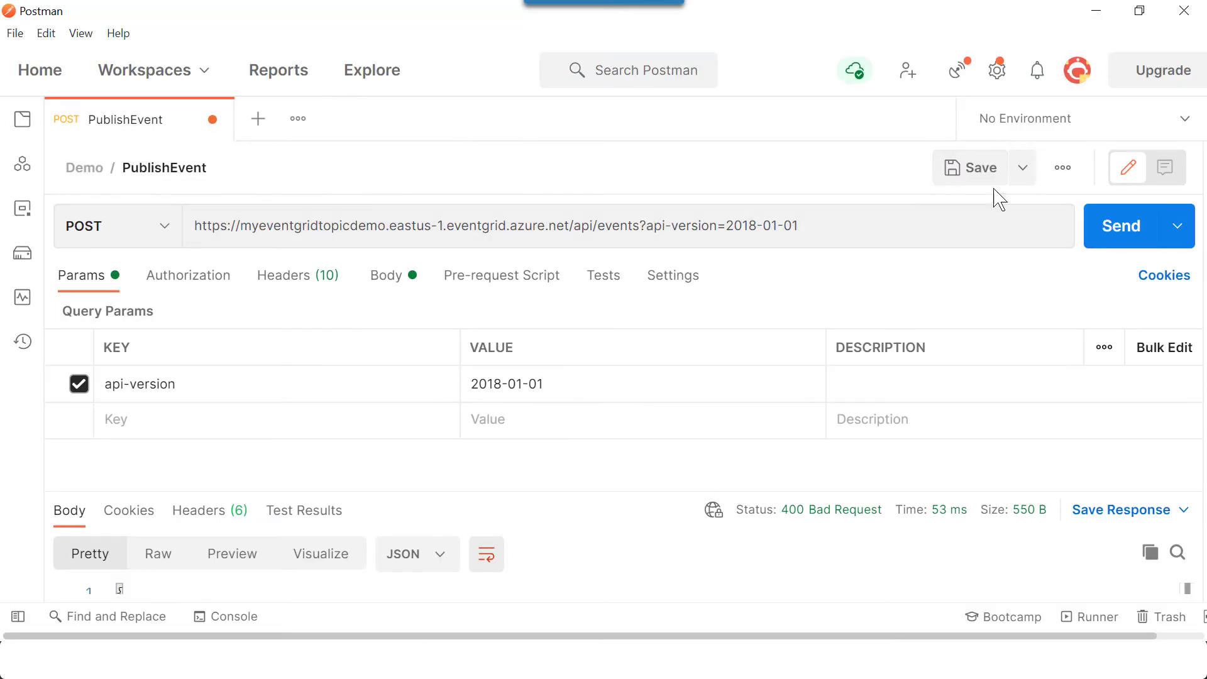
left_click(1093, 225)
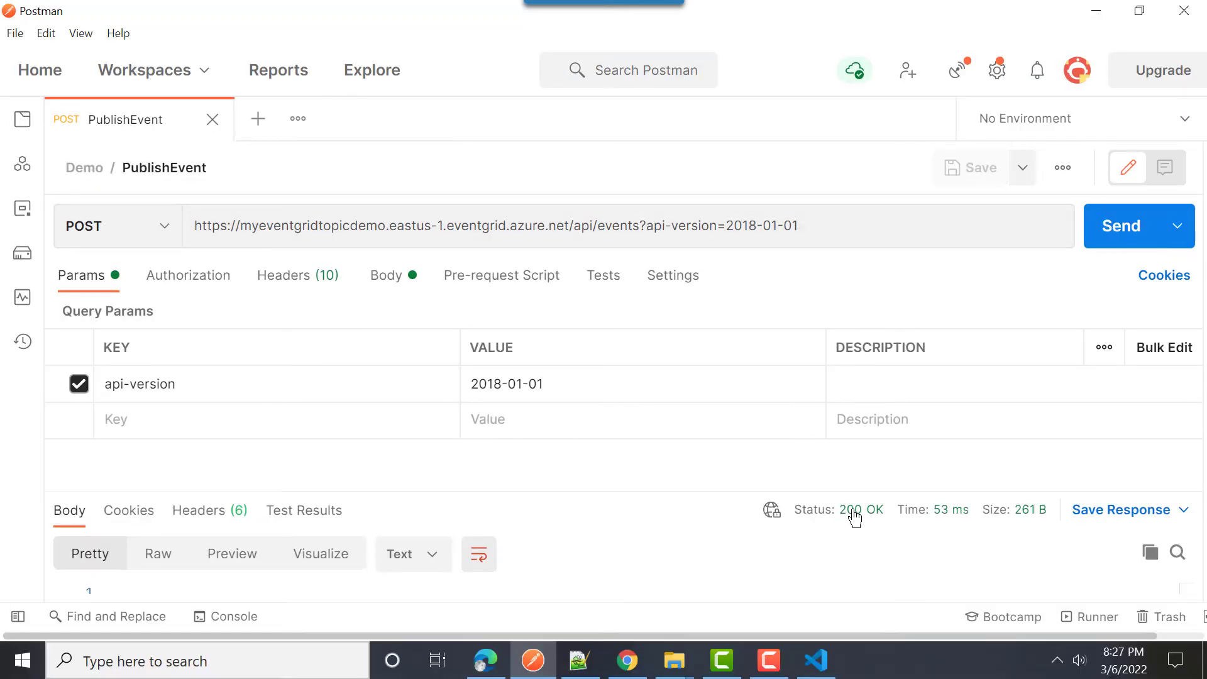
left_click(285, 279)
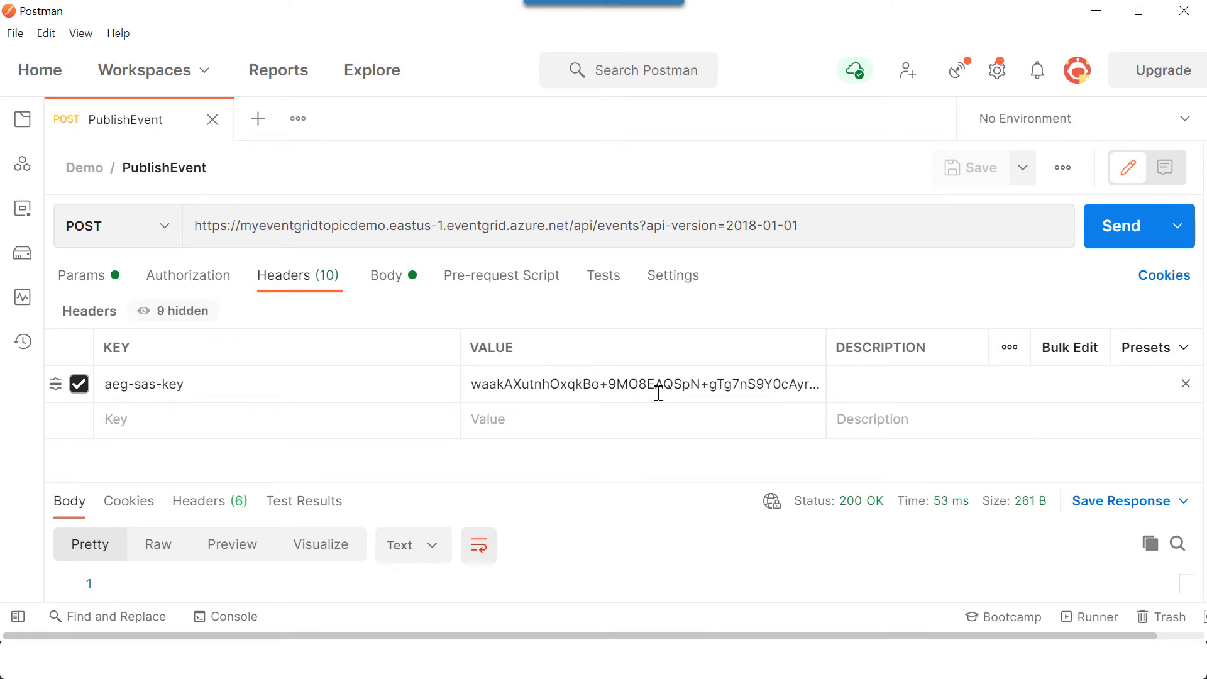
key("alt+Tab")
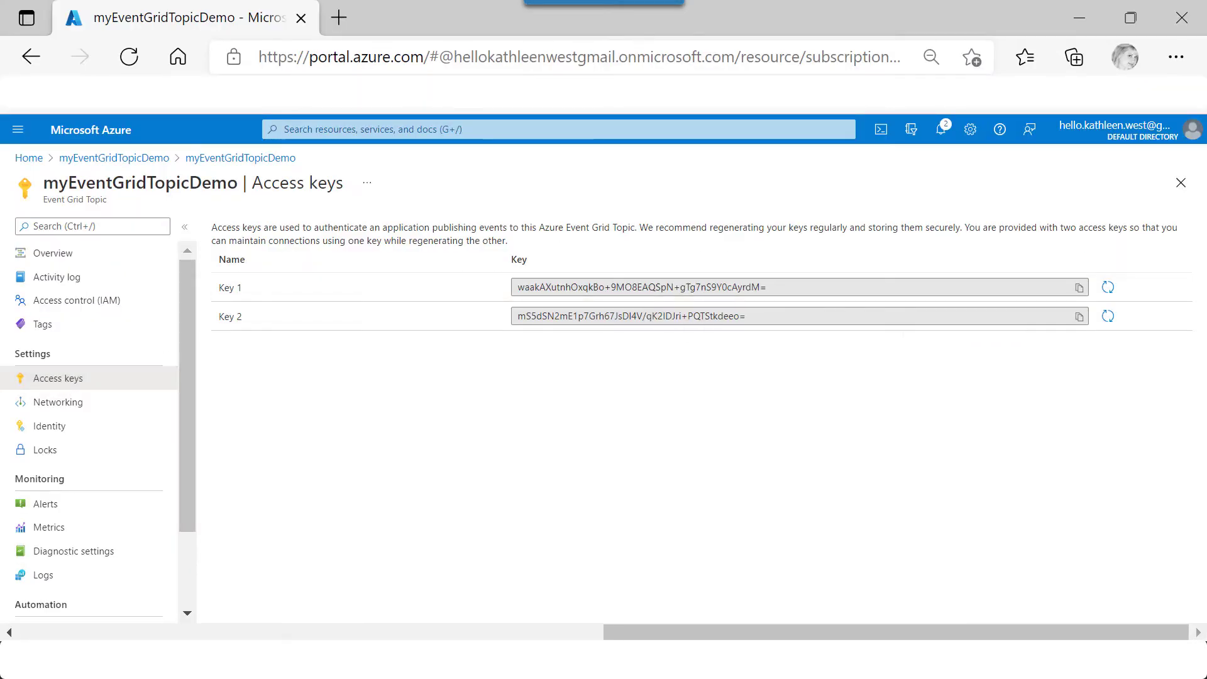
key("alt+Tab")
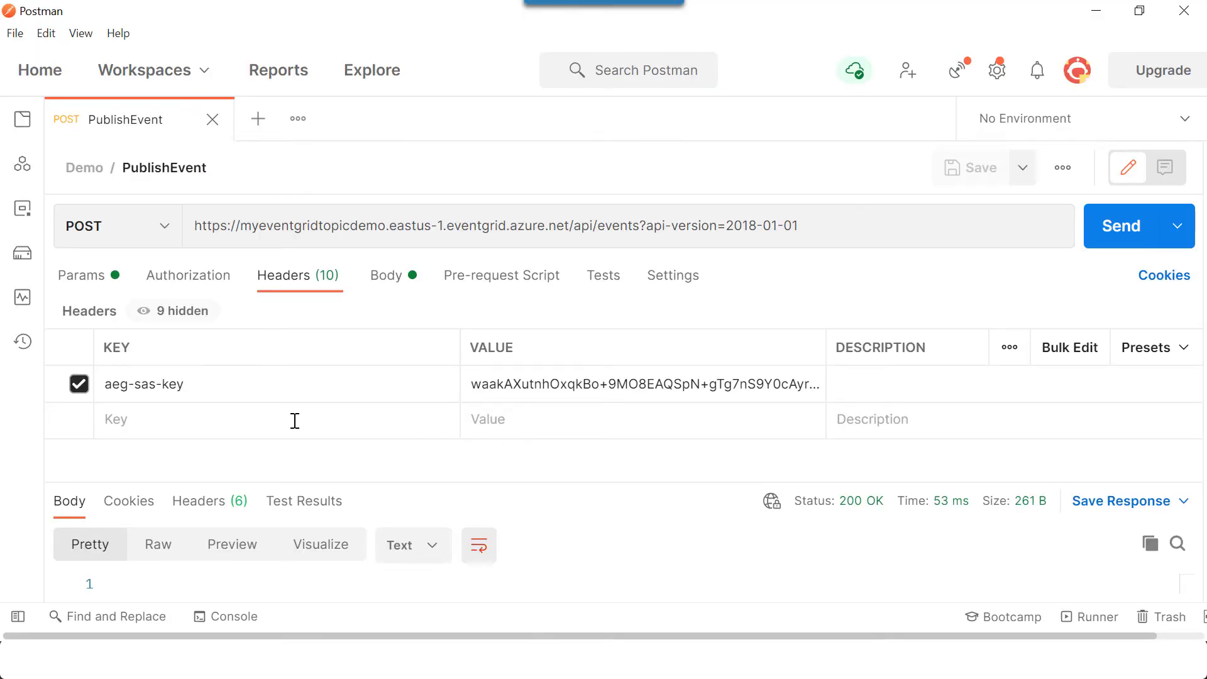
- Examine the raw JSON body of the PublishEvent request, from the event id to the topic path
left_click(396, 280)
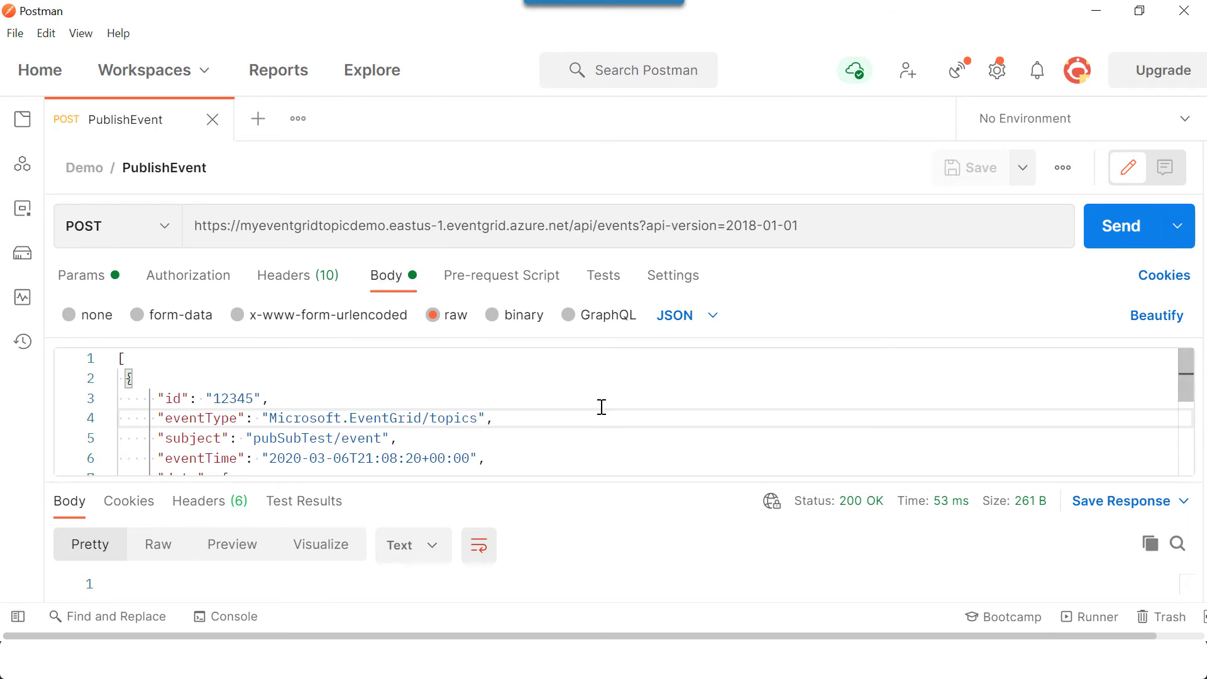
scroll(602, 405, "down", 2)
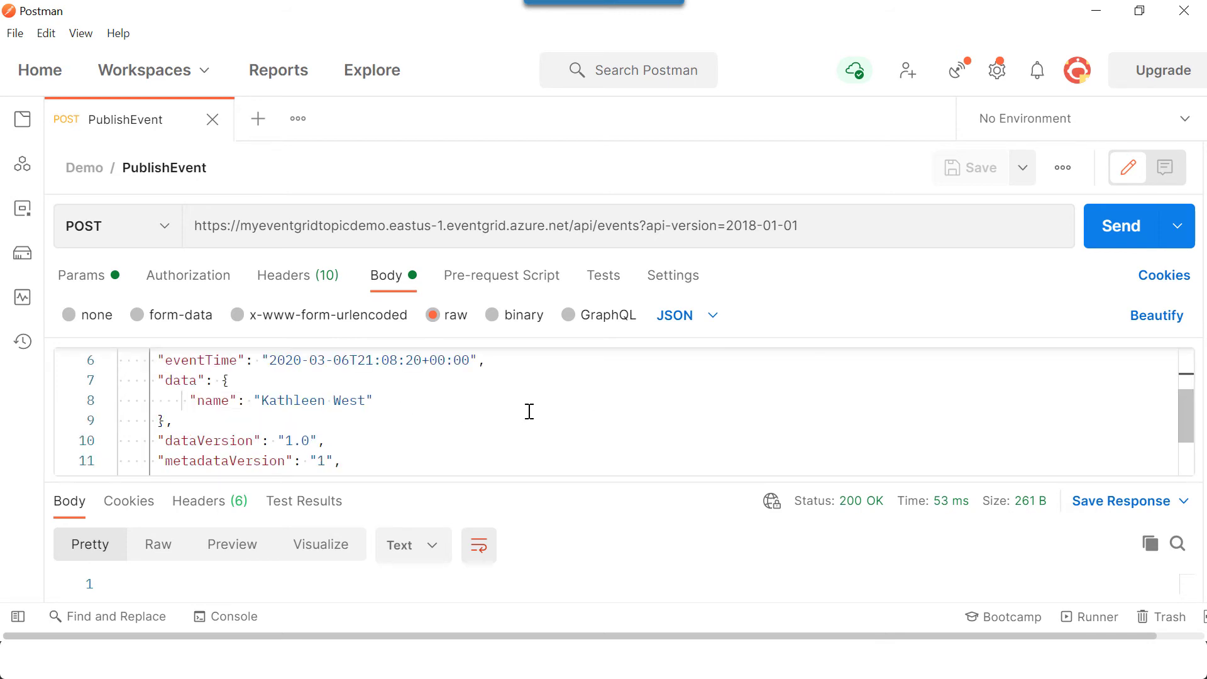
scroll(527, 408, "down", 2)
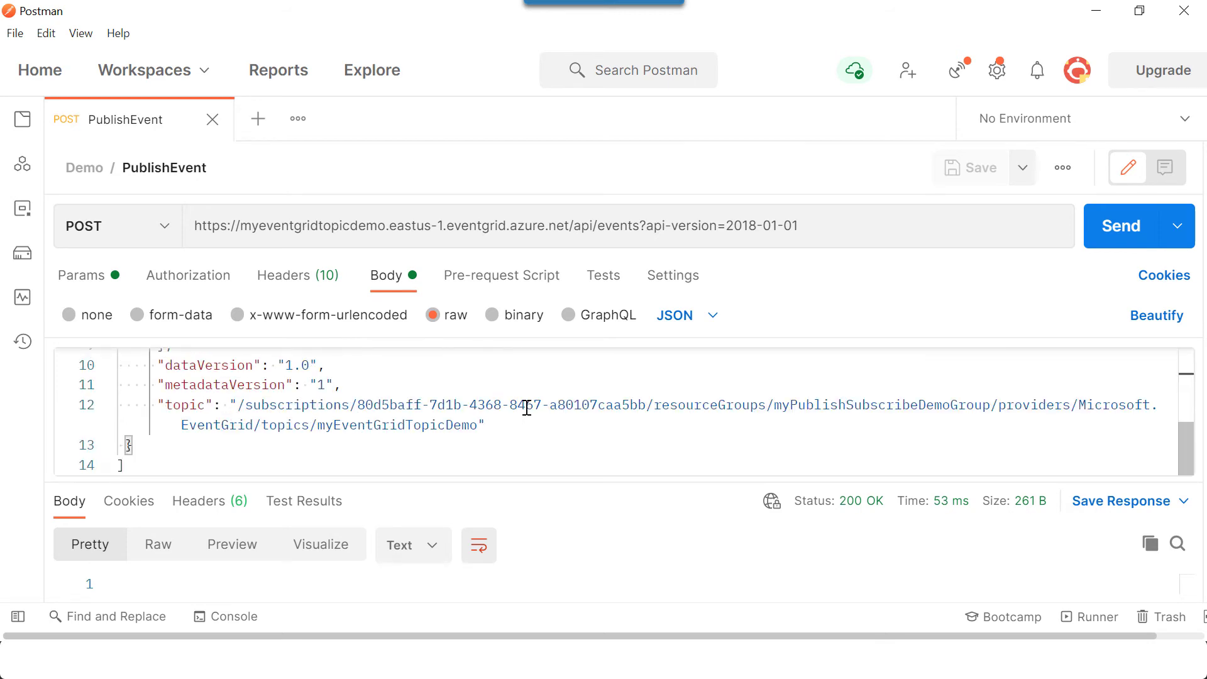
- Compare the subscription ID in the body's topic path with the one in the topic's overview in the Azure portal
left_click_drag(358, 410, 641, 405)
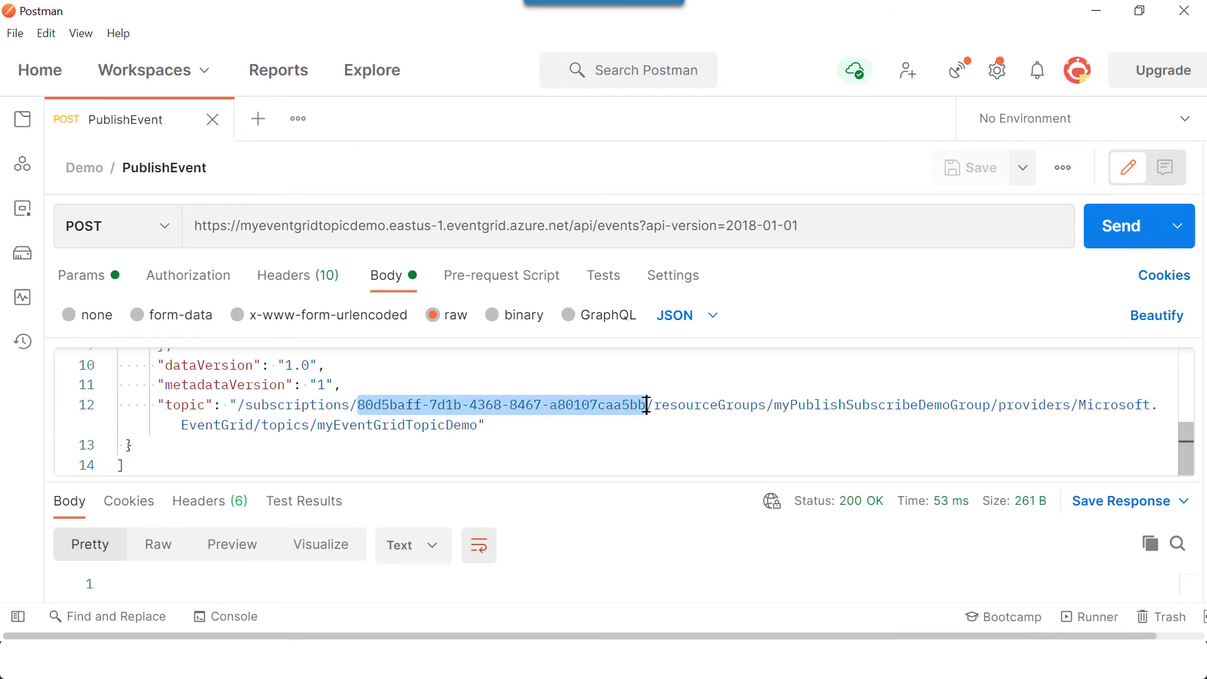
key("alt+Tab")
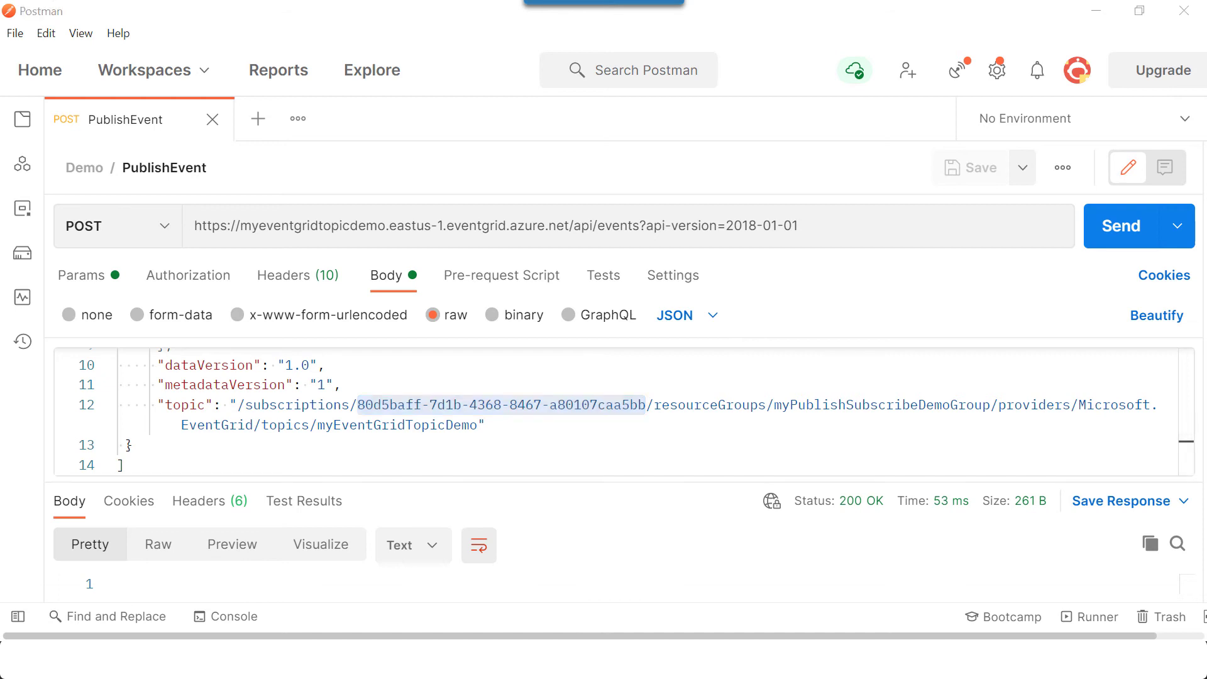
left_click(71, 258)
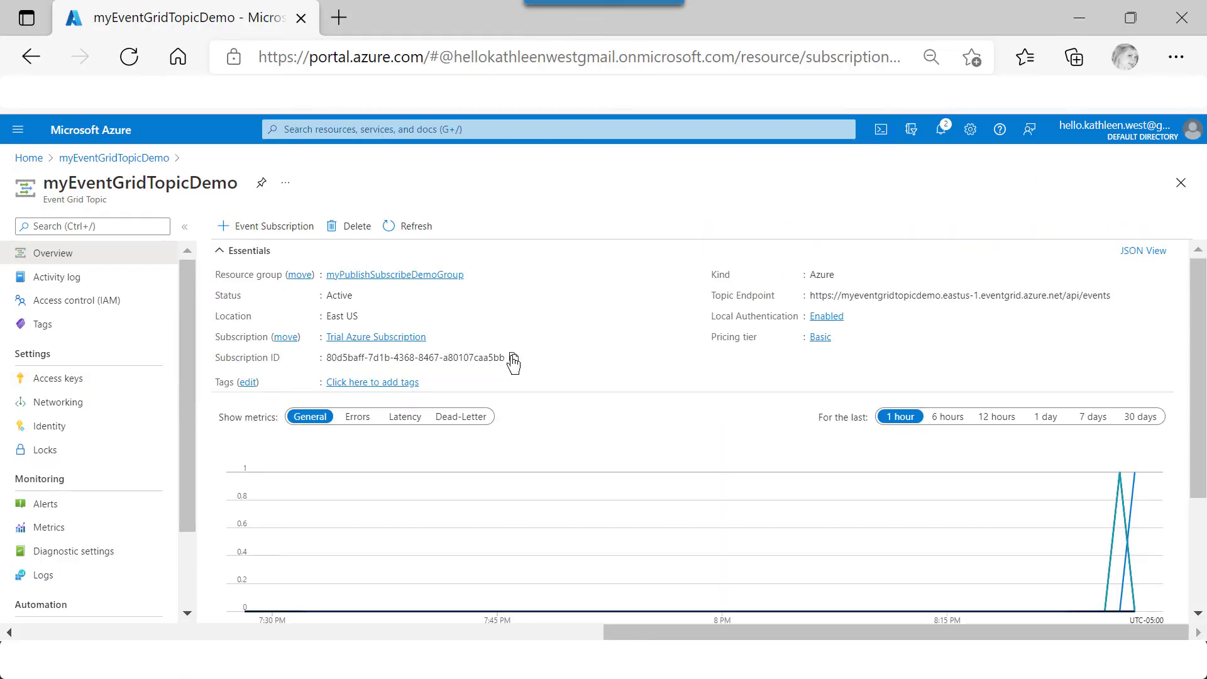
key("alt+Tab")
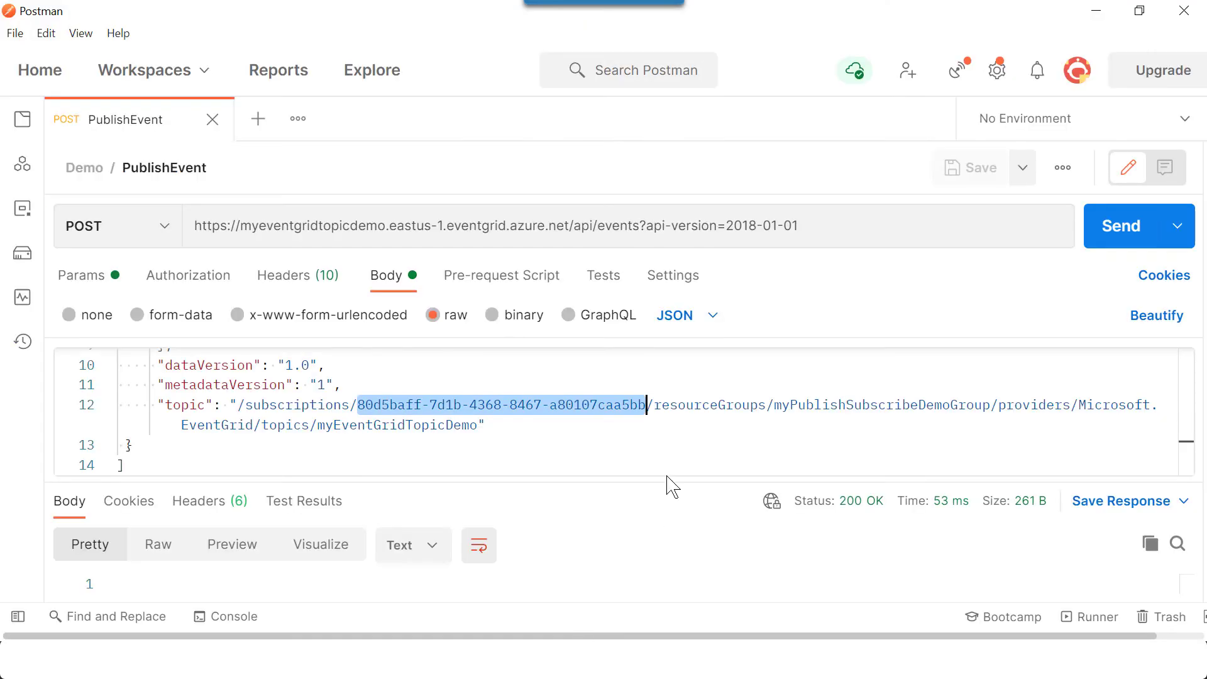
- Compare the resource group name in the body's topic path with the one in the topic's overview in the Azure portal
left_click_drag(773, 404, 992, 407)
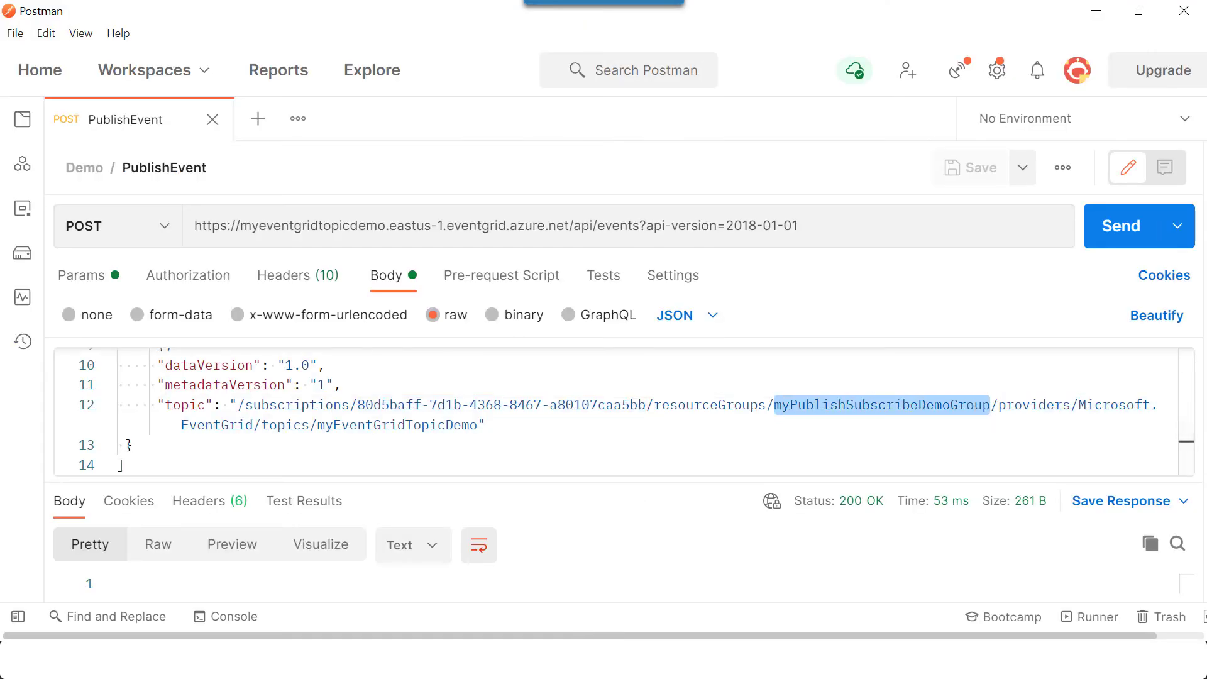
key("alt+Tab")
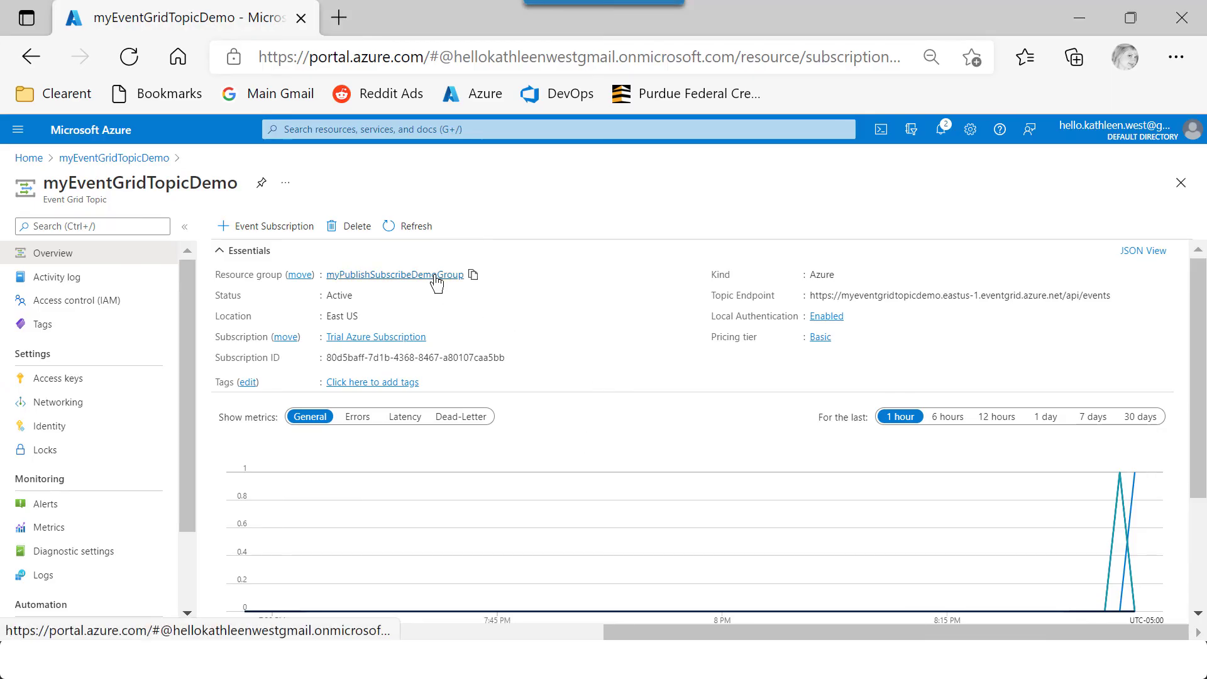
left_click(473, 275)
key("alt+Tab")
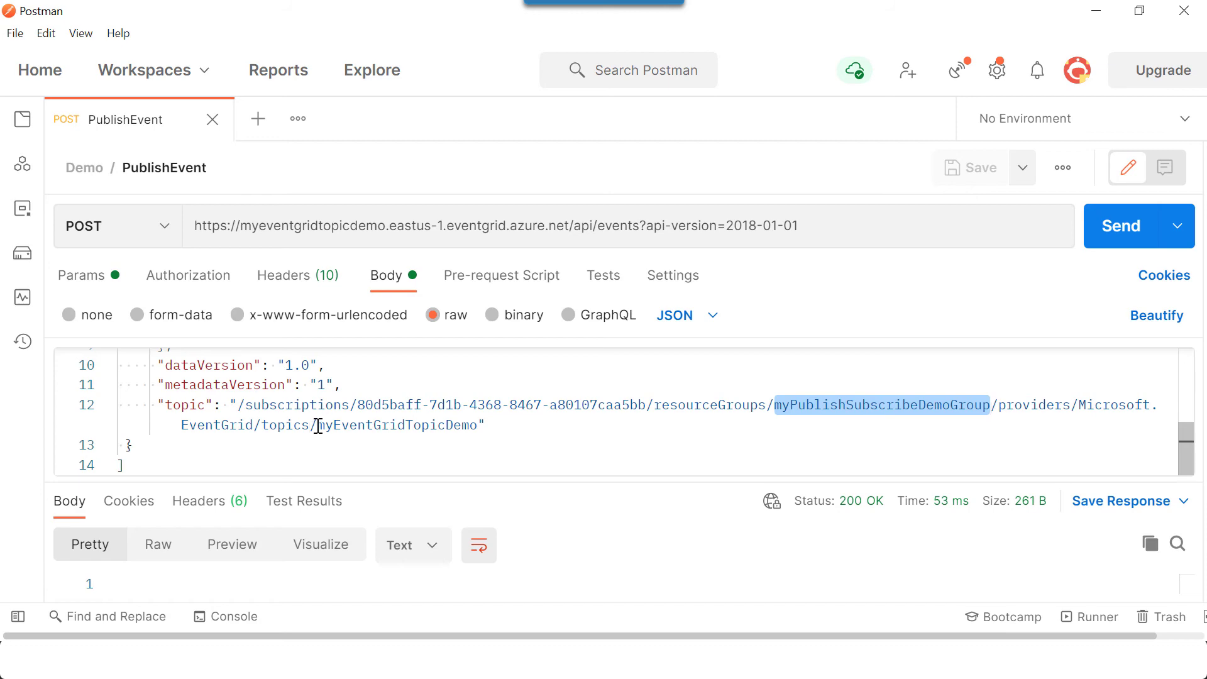
- Compare the topic name at the end of the body's topic path with the topic's name in the Azure portal
left_click_drag(318, 426, 479, 425)
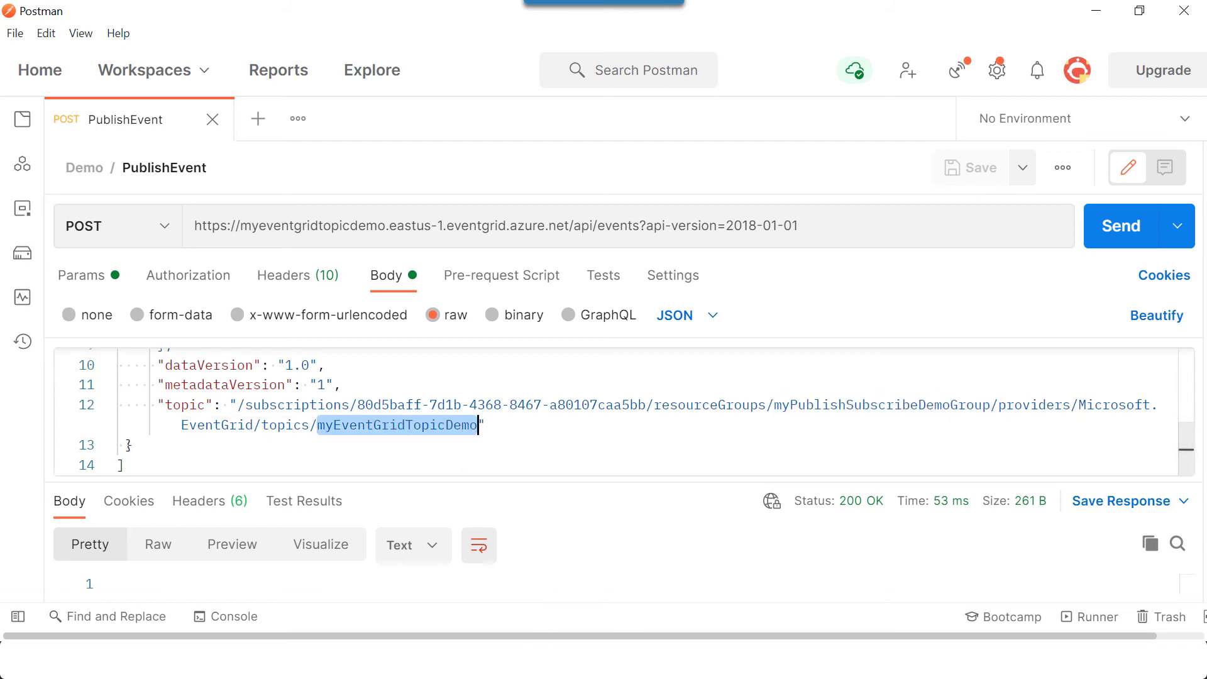
key("alt+Tab")
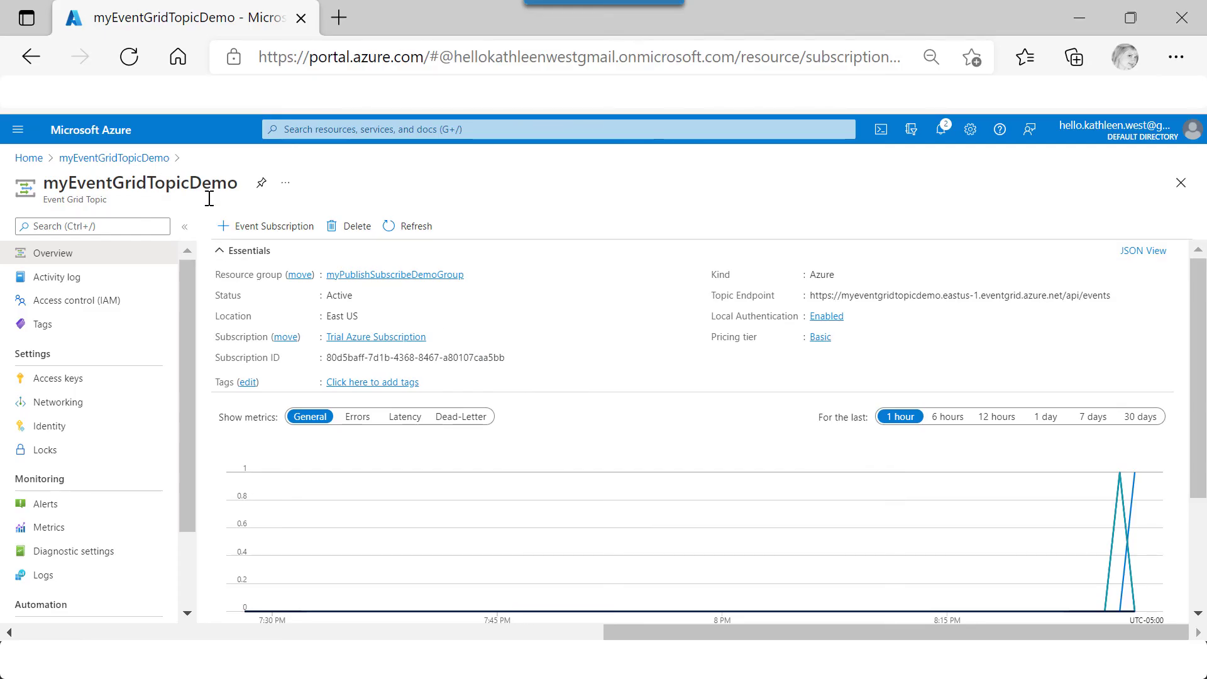
key("alt+Tab")
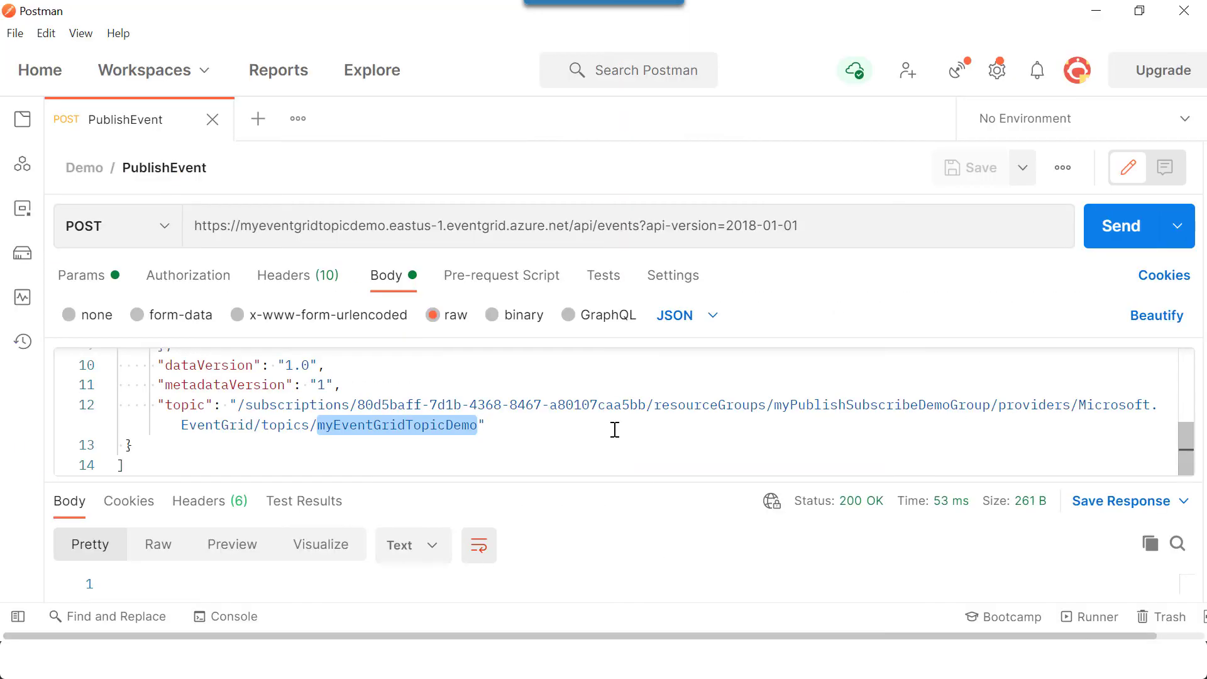
- Switch to the Azure portal, examine myEventGridTopicDemo's event metrics chart in the detailed metrics view, and return to the topic
key("alt+Tab")
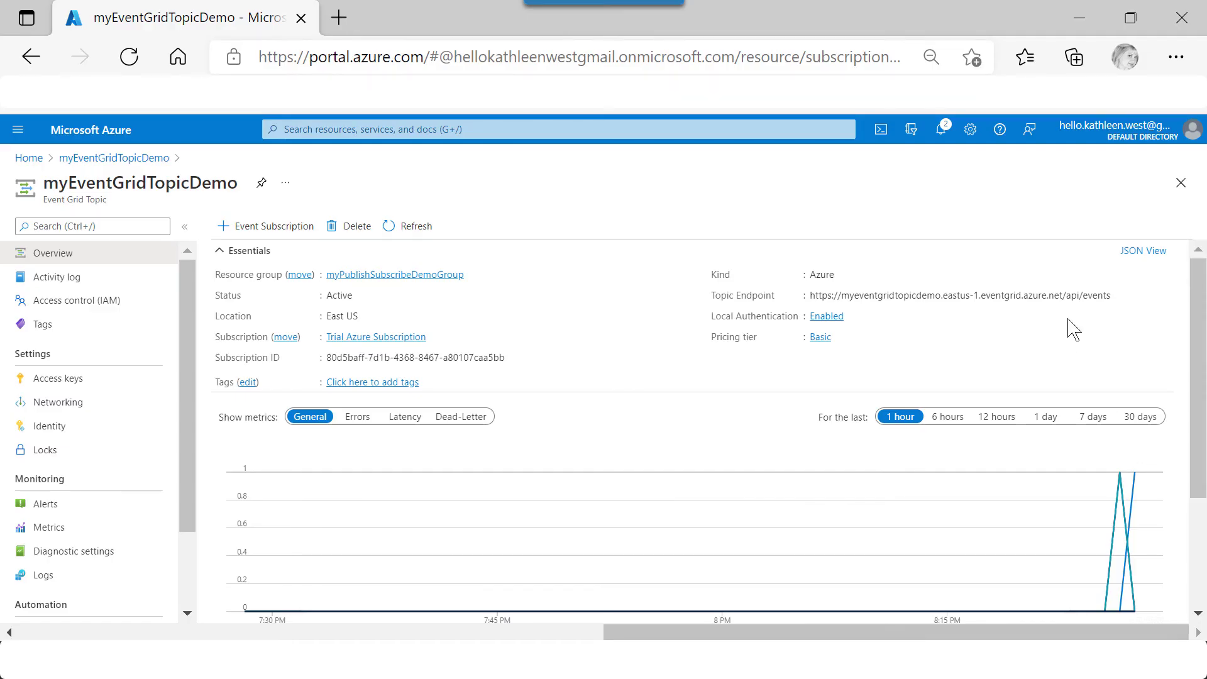
scroll(1073, 325, "down", 1)
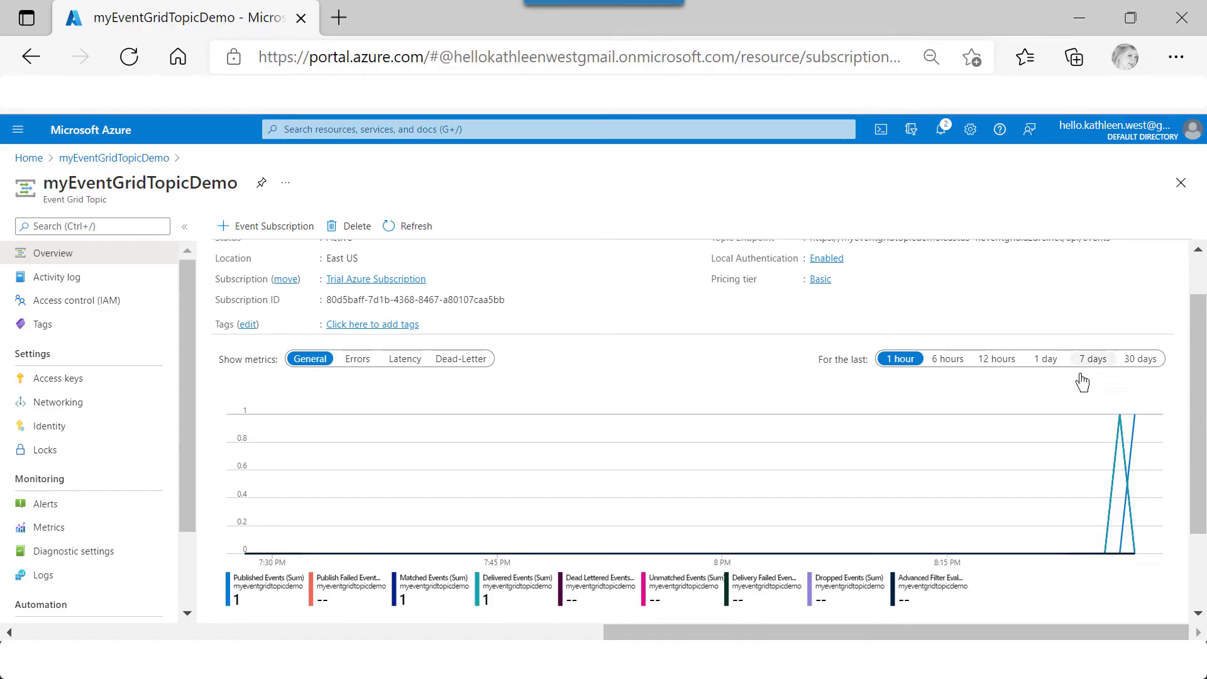
left_click(1123, 426)
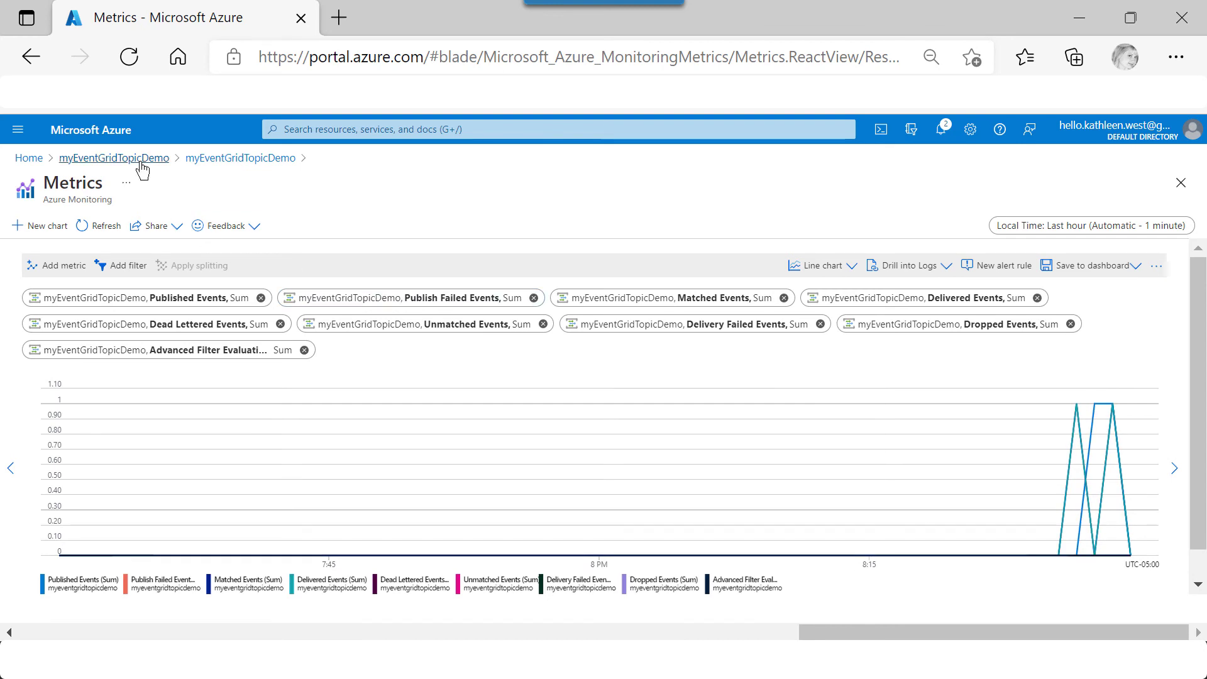
left_click(233, 162)
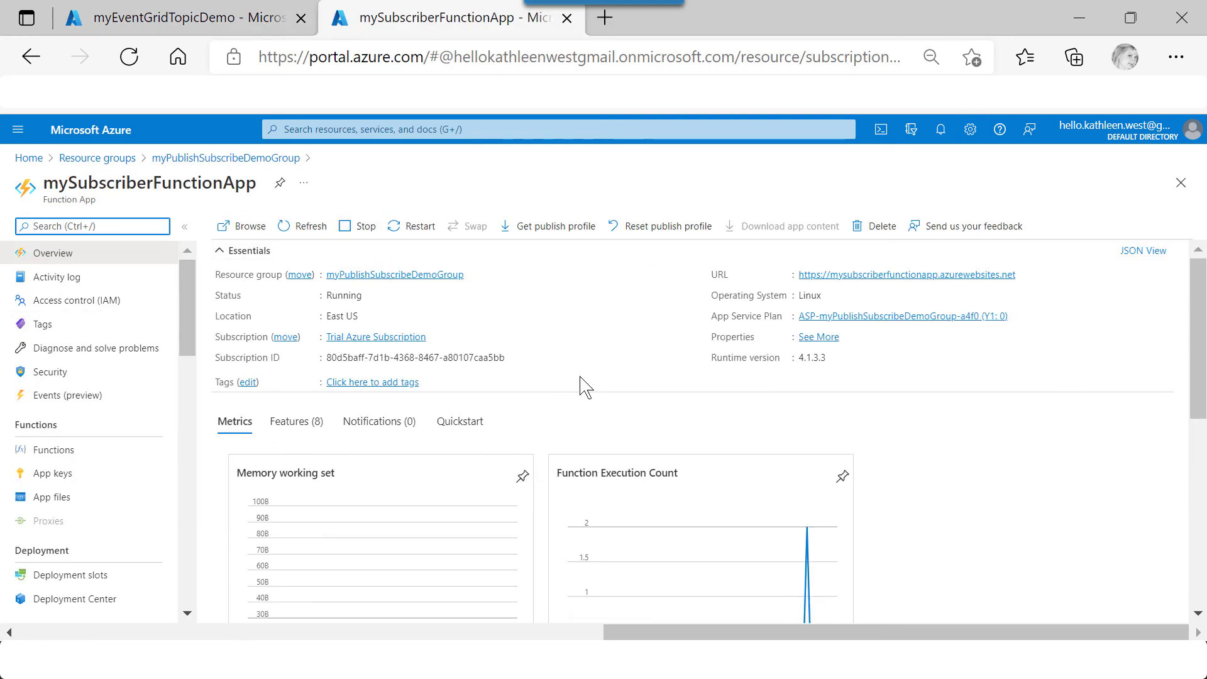
- Check mySubscriberFunctionApp's Function Execution Count chart and open its myEventGridSubscribedFunctionDemo function
scroll(870, 399, "down", 1)
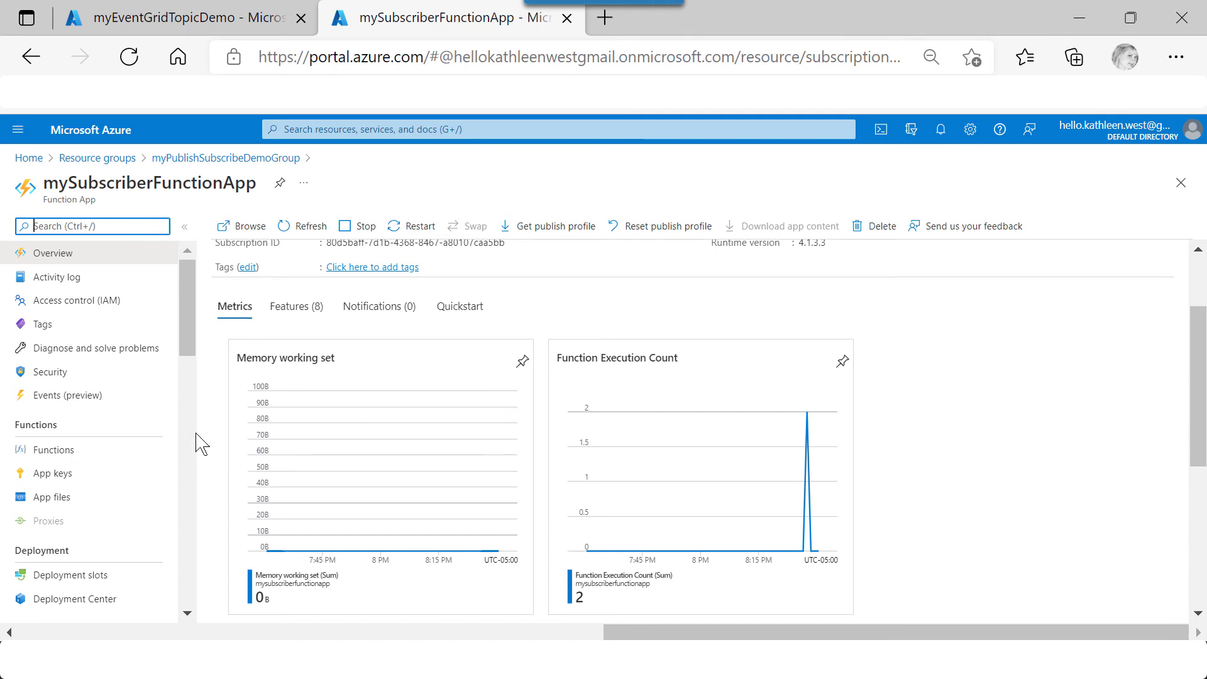
left_click(100, 455)
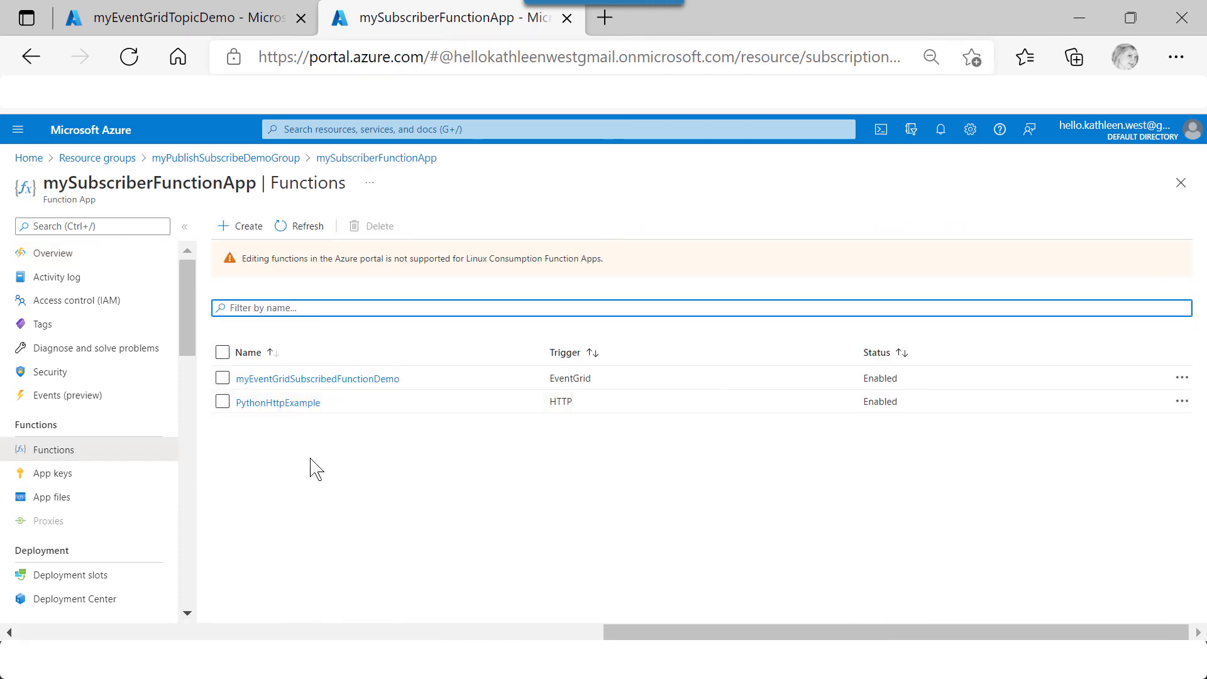
left_click(318, 379)
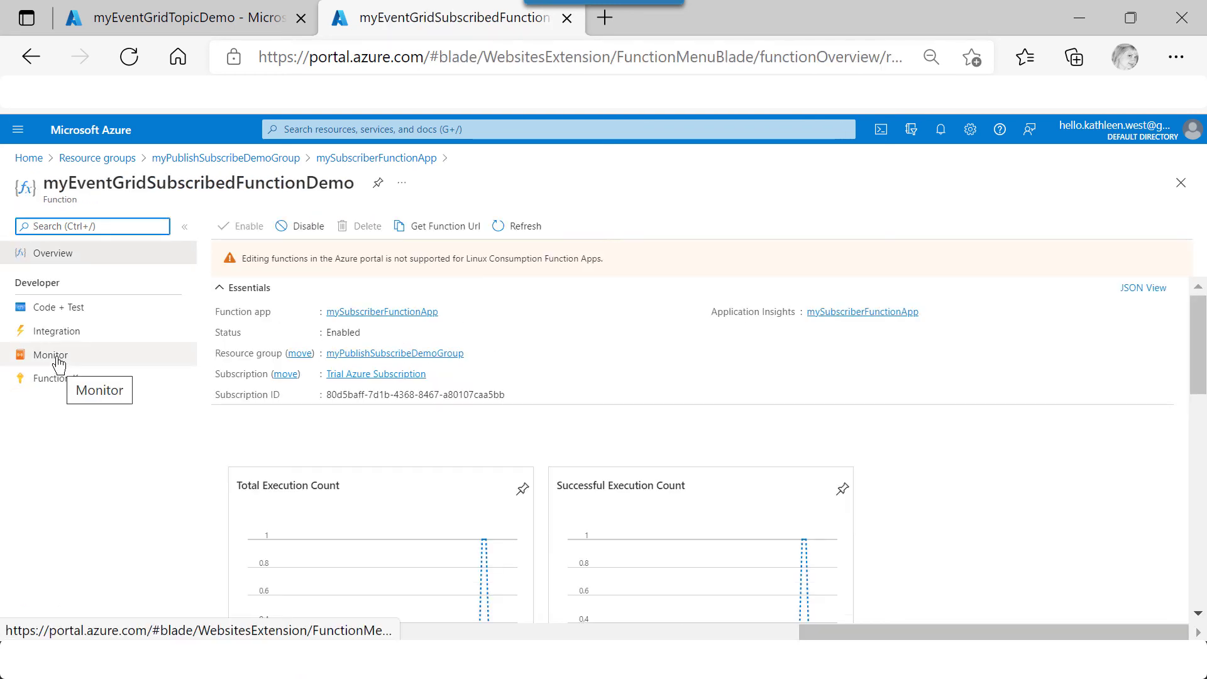
- Examine the function's overview charts, from total, successful and failed executions to the Http 2xx, 4xx and 5xx requests
scroll(214, 515, "down", 2)
scroll(214, 516, "down", 10)
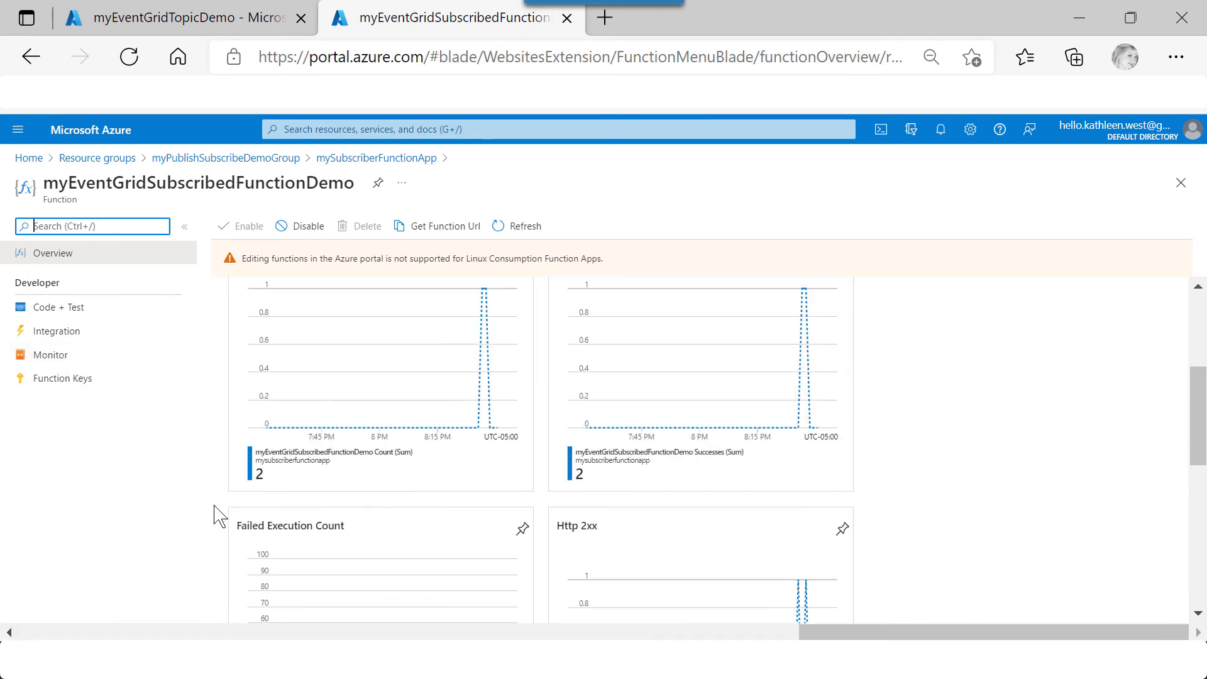
scroll(214, 507, "down", 2)
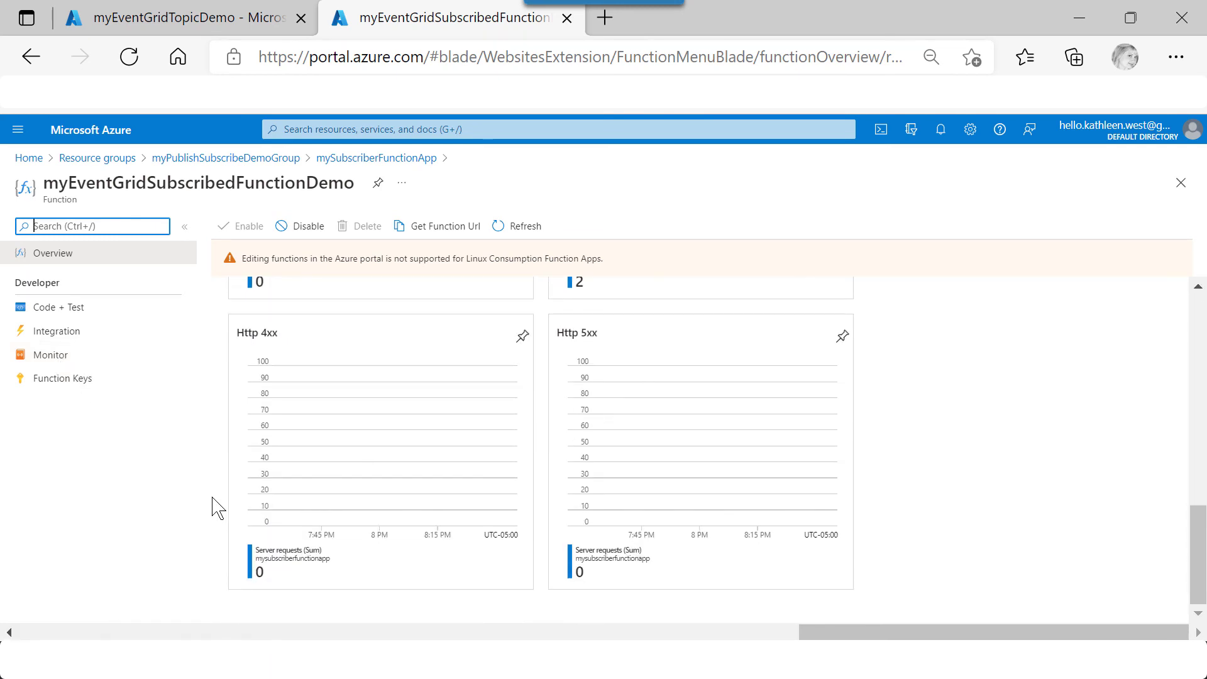
scroll(215, 508, "up", 12)
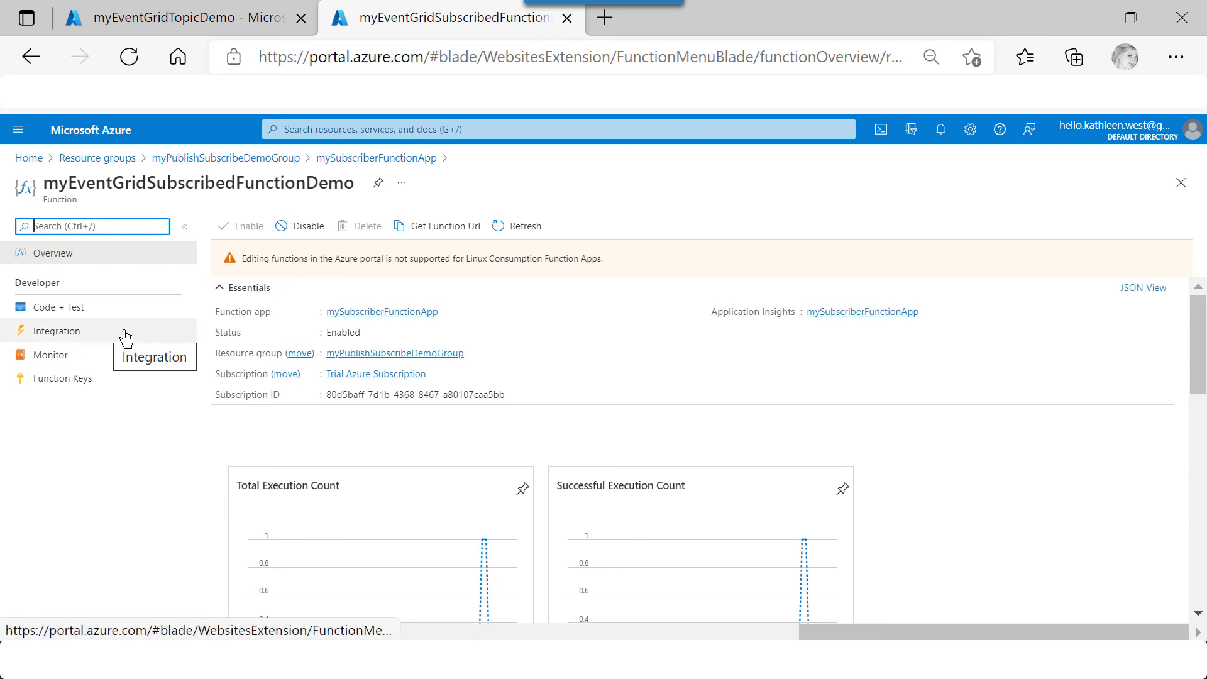
- View myEventGridSubscribedFunctionDemo's monitored invocations and open the details of the most recent one
left_click(95, 364)
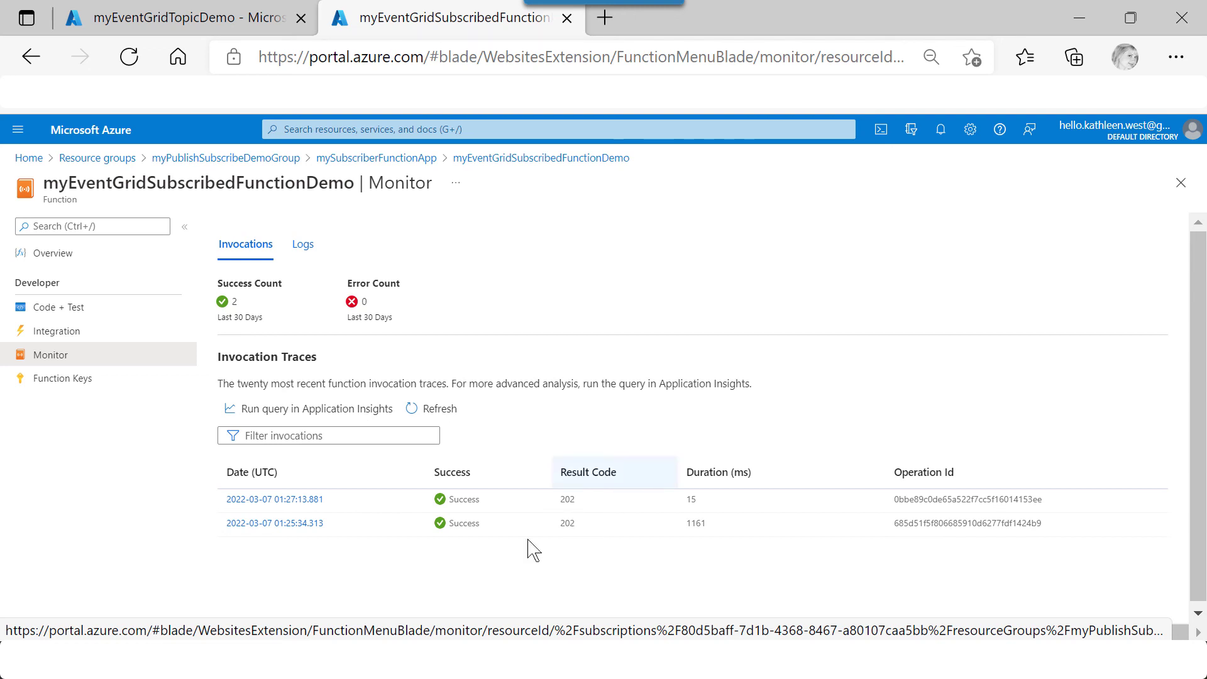
left_click(293, 500)
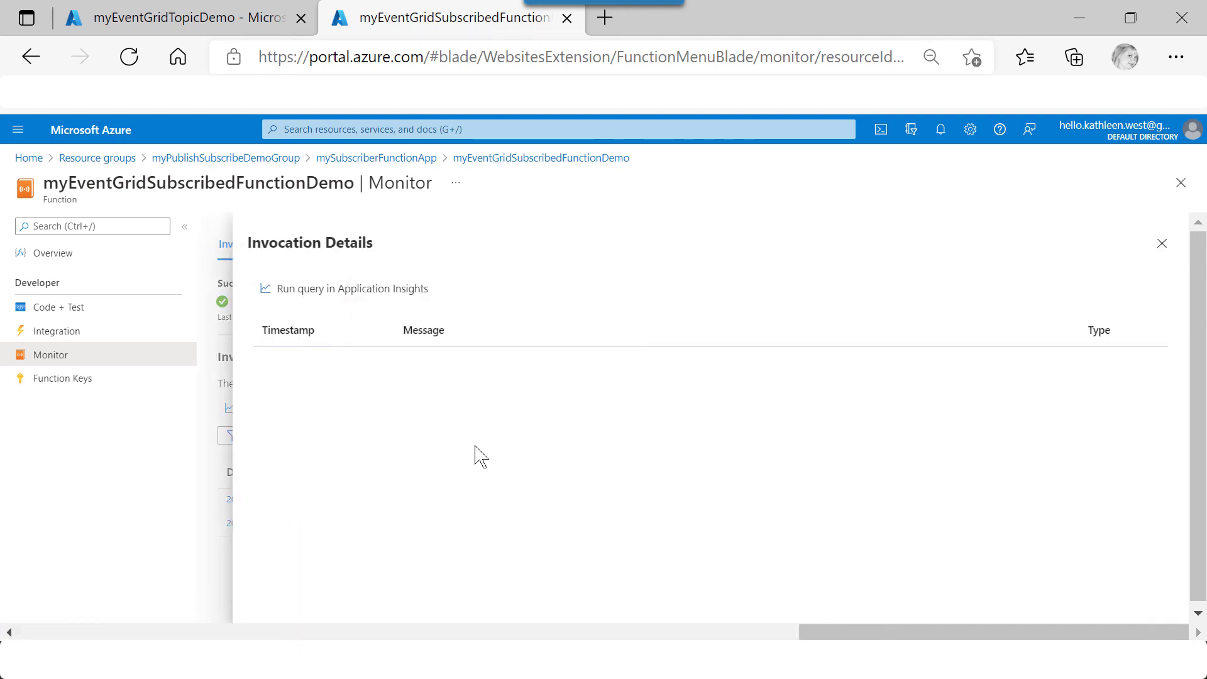